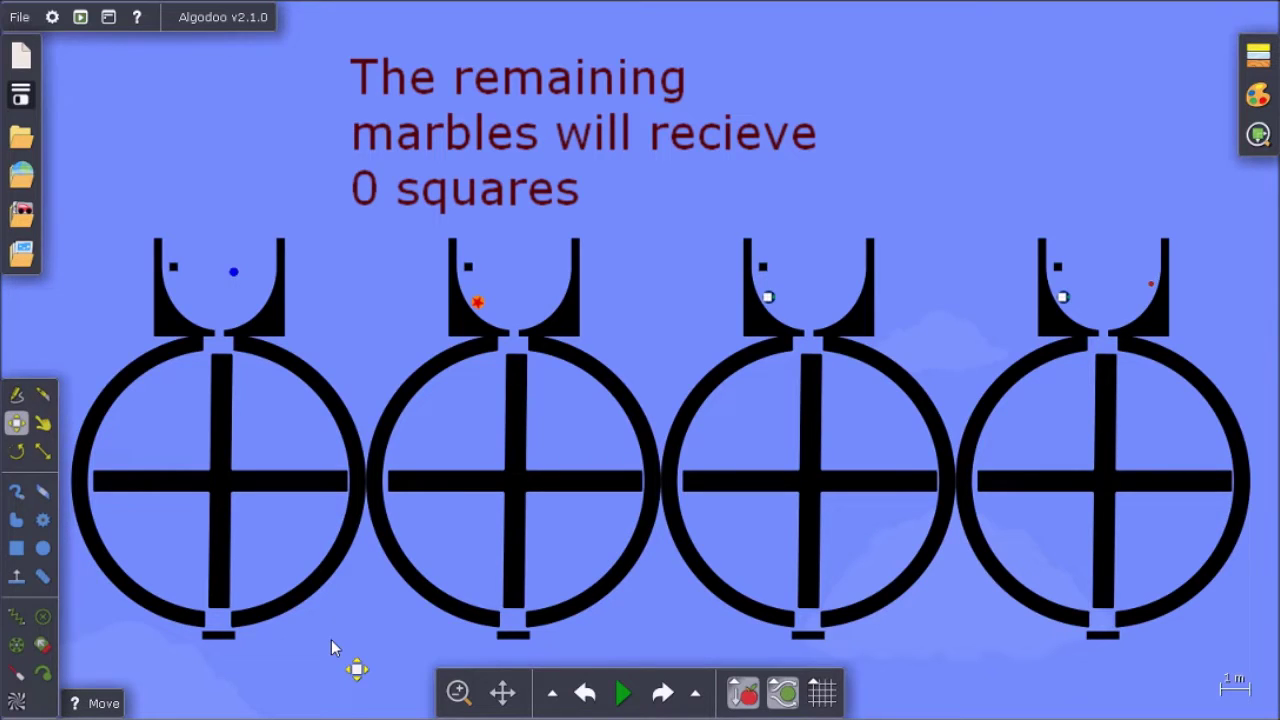
Switch to the Zoom tool in the bottom toolbar to zoom over the four marble wheels
{"action": "left_click", "coordinate": [458, 697]}
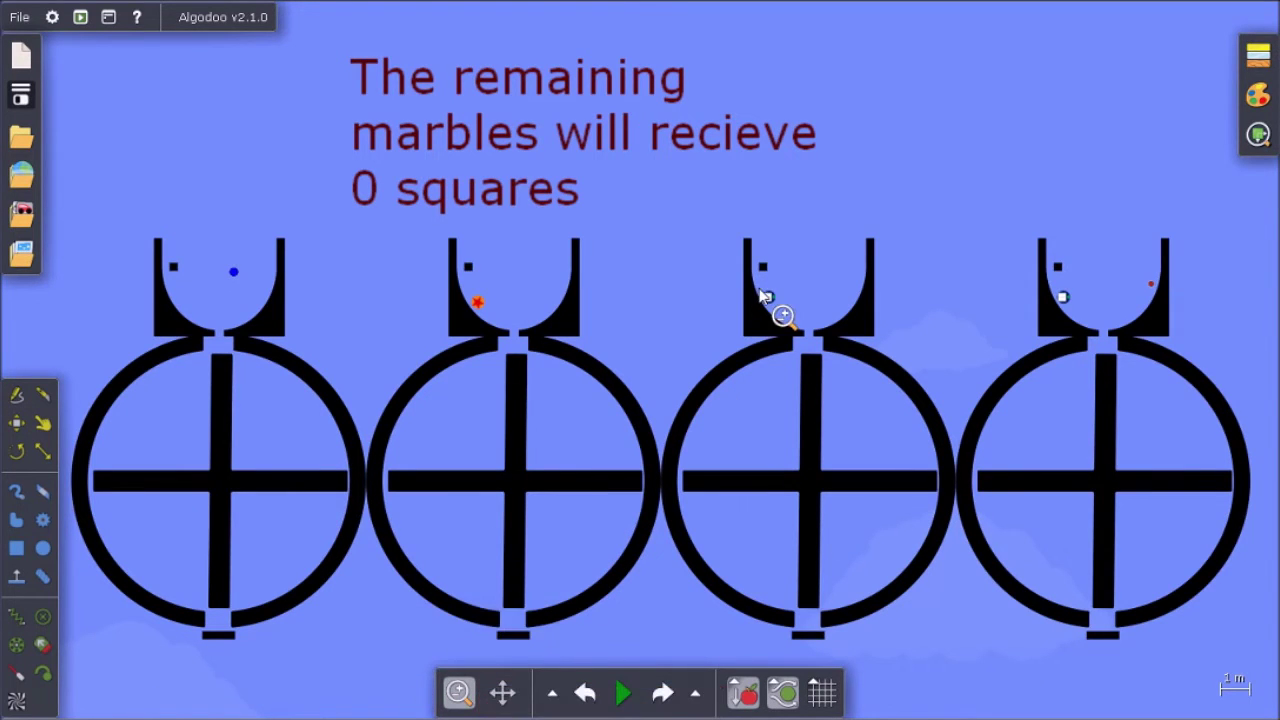
Zoom in close on the third cup's blue marble, then back out to all four wheels
{"action": "left_click_drag", "start_coordinate": [760, 295], "coordinate": [1117, 164]}
{"action": "left_click_drag", "start_coordinate": [917, 352], "coordinate": [1073, 251]}
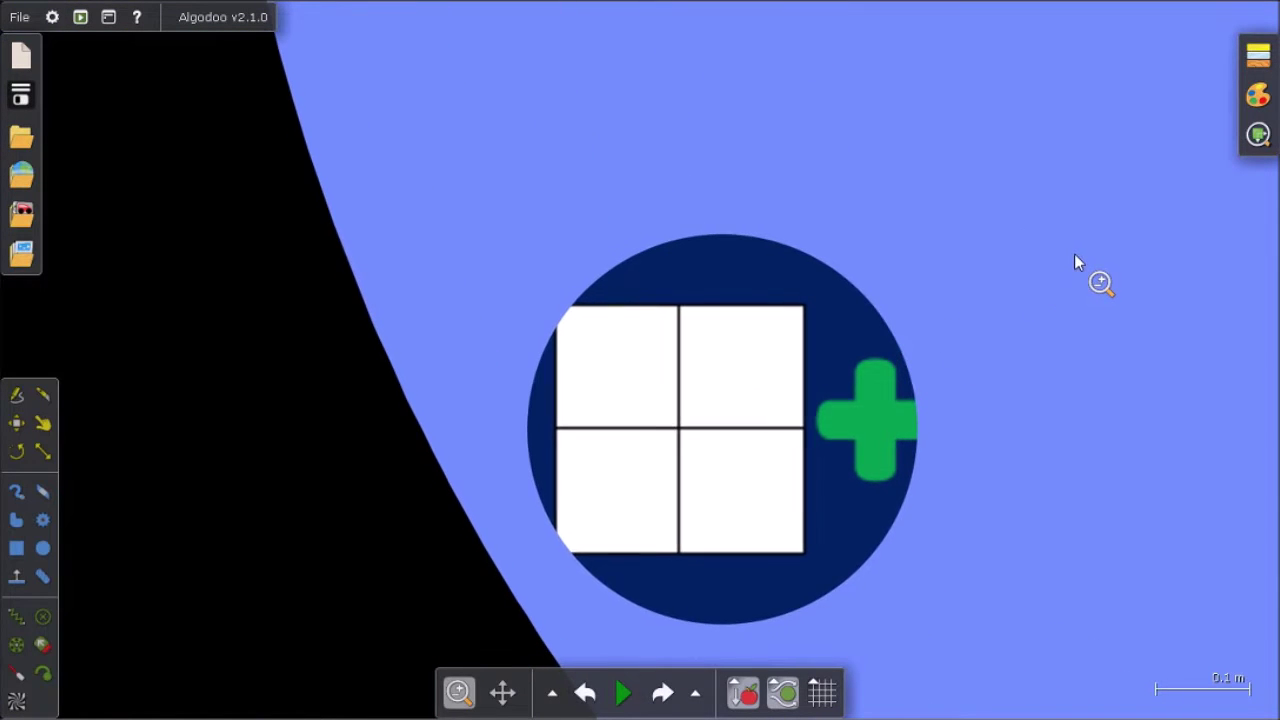
{"action": "left_click_drag", "start_coordinate": [1074, 253], "coordinate": [605, 648]}
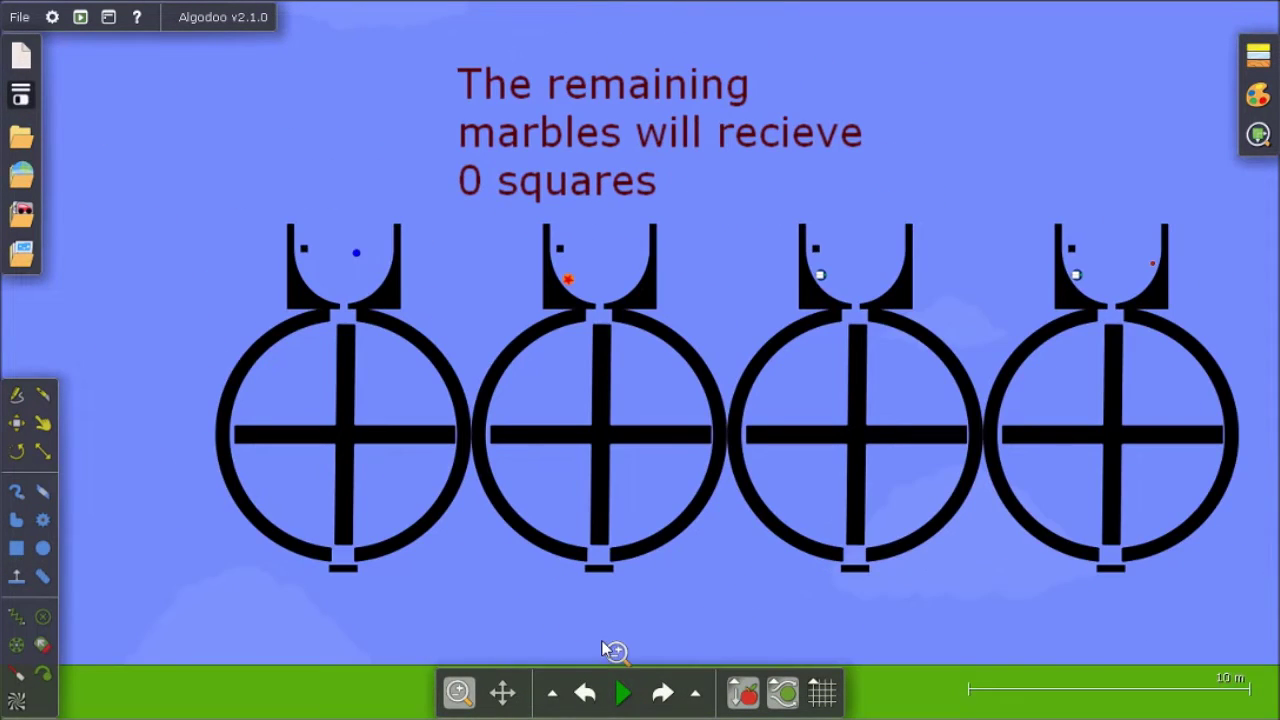
Run the marble drop until the remaining marbles' reward reads 6 squares
{"action": "left_click", "coordinate": [623, 693]}
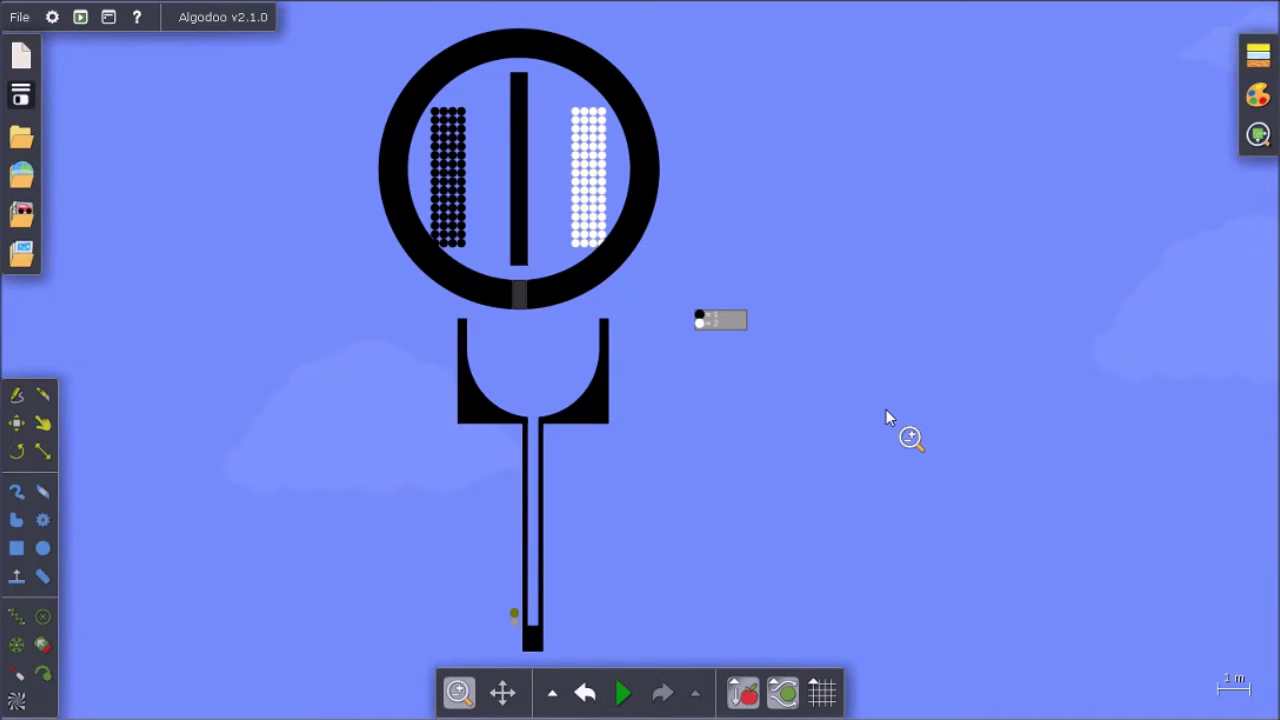
Start the black-and-white drum simulation and zoom in toward the chute
{"action": "left_click", "coordinate": [621, 694]}
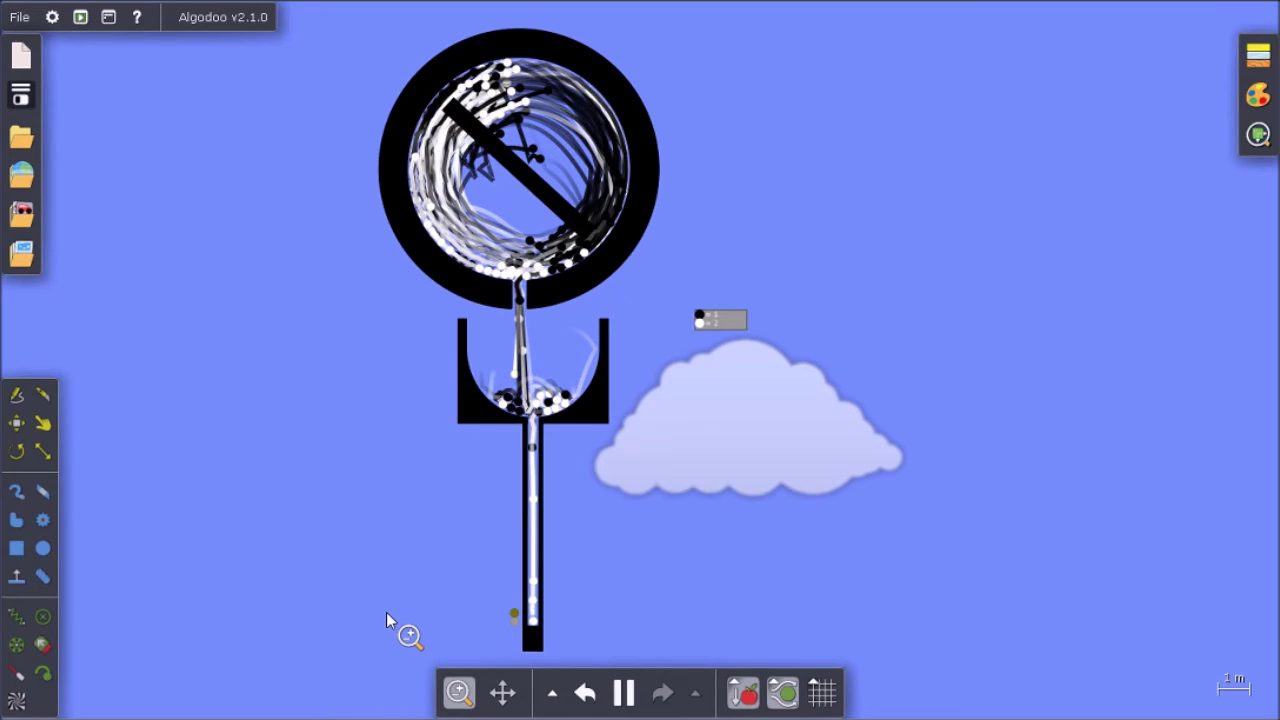
{"action": "scroll", "coordinate": [386, 612], "scroll_direction": "up", "scroll_amount": 4}
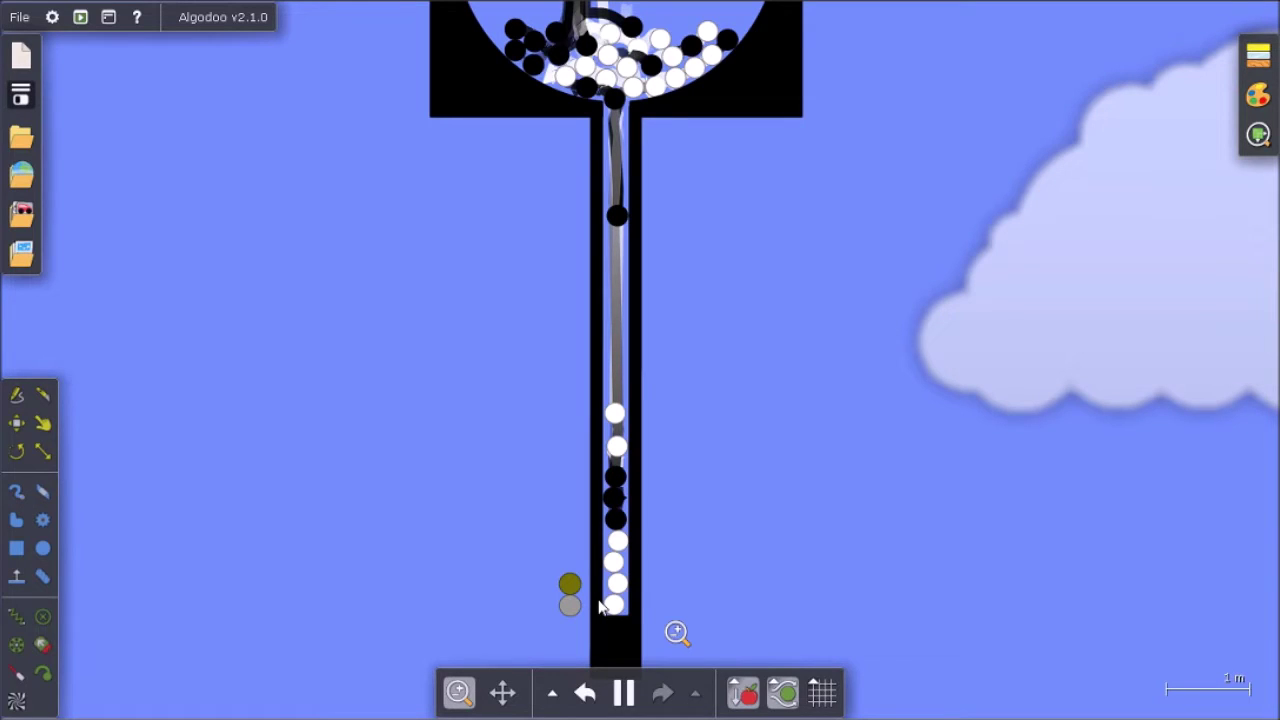
Zoom in on the black and white marbles stacking at the tube's bottom
{"action": "scroll", "coordinate": [600, 606], "scroll_direction": "up", "scroll_amount": 8}
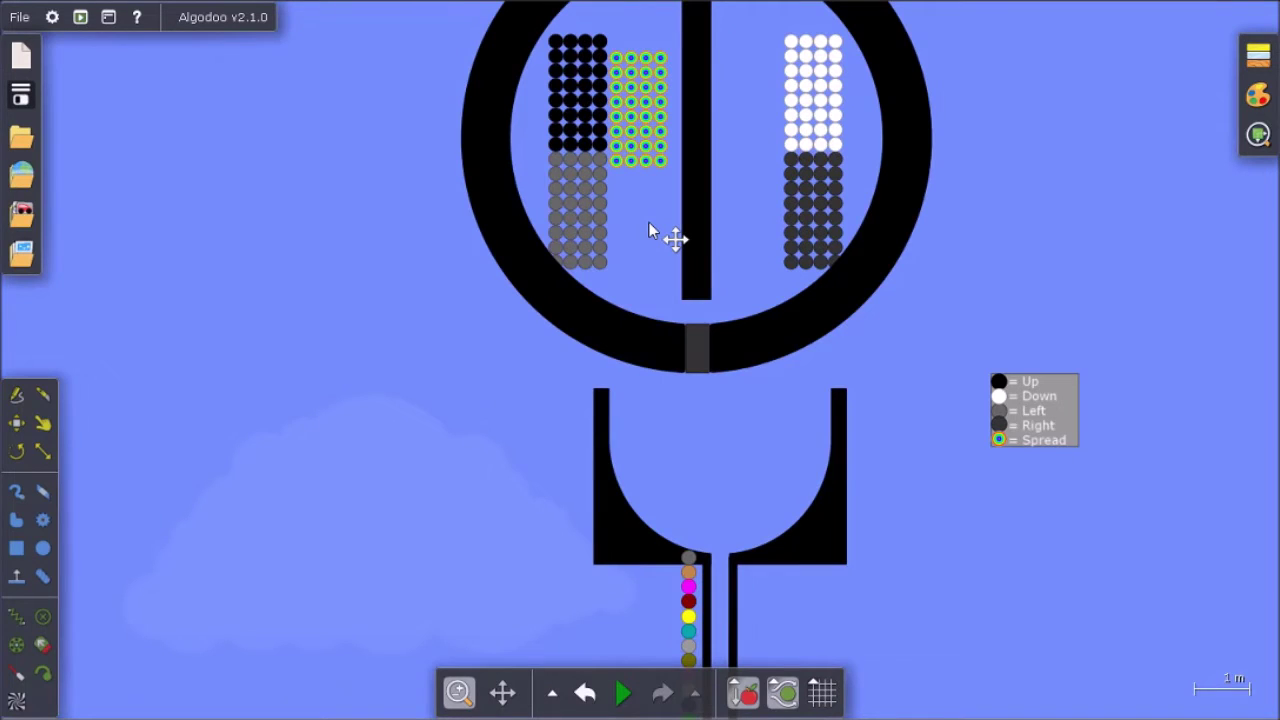
Pan slightly to frame the Up/Down/Left/Right/Spread drum and its legend
{"action": "left_click_drag", "start_coordinate": [650, 230], "coordinate": [548, 198]}
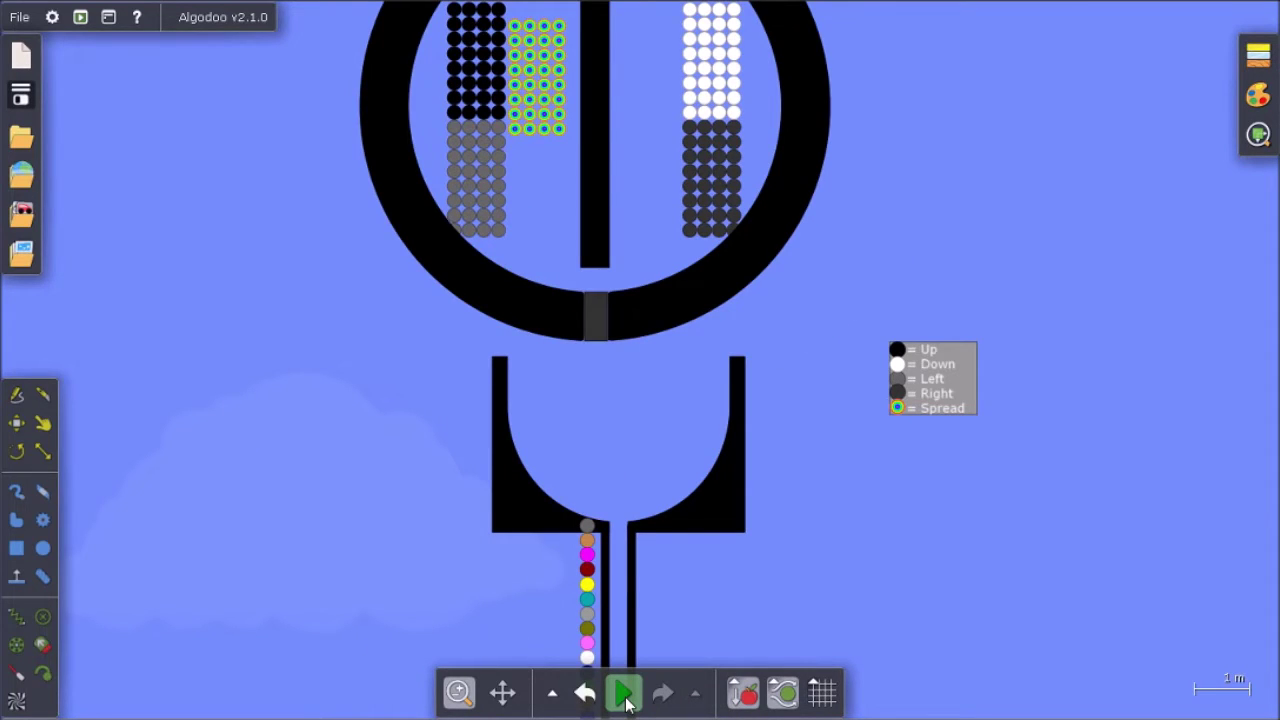
Run the bonus drum, follow its marbles down the tube, then start the pegboard drop
{"action": "left_click", "coordinate": [623, 693]}
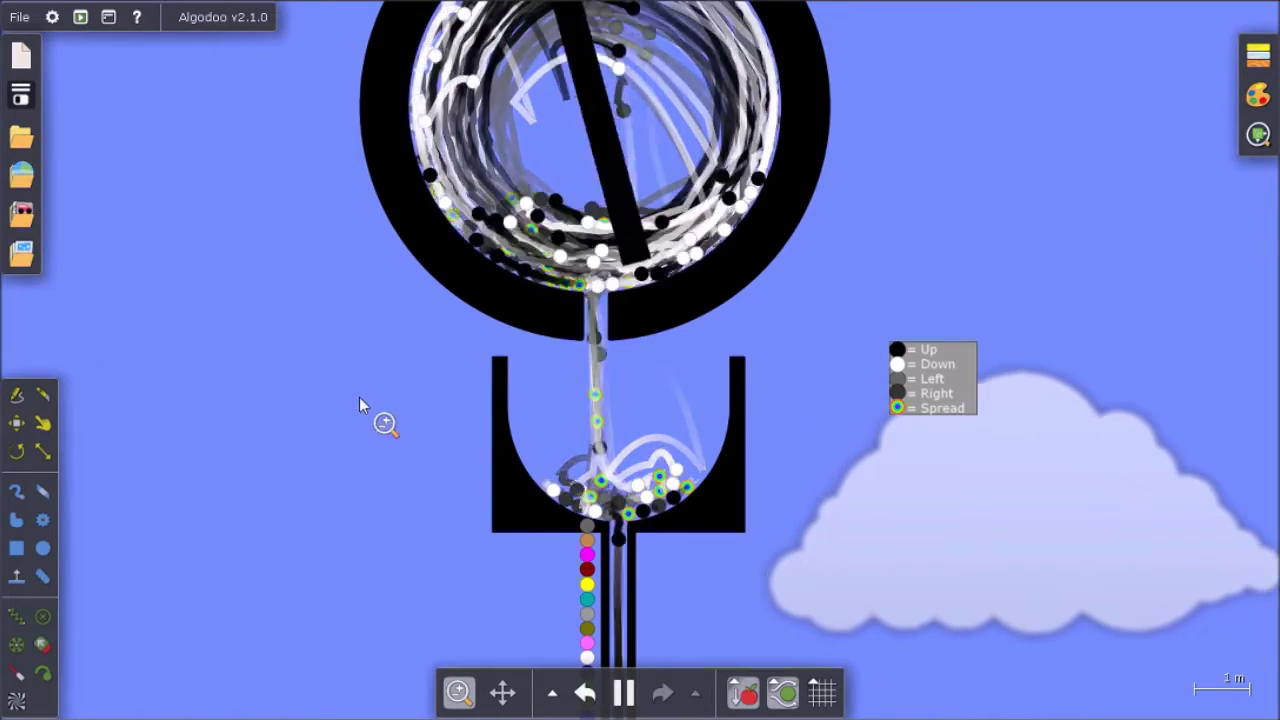
{"action": "left_click_drag", "start_coordinate": [470, 545], "coordinate": [469, 353]}
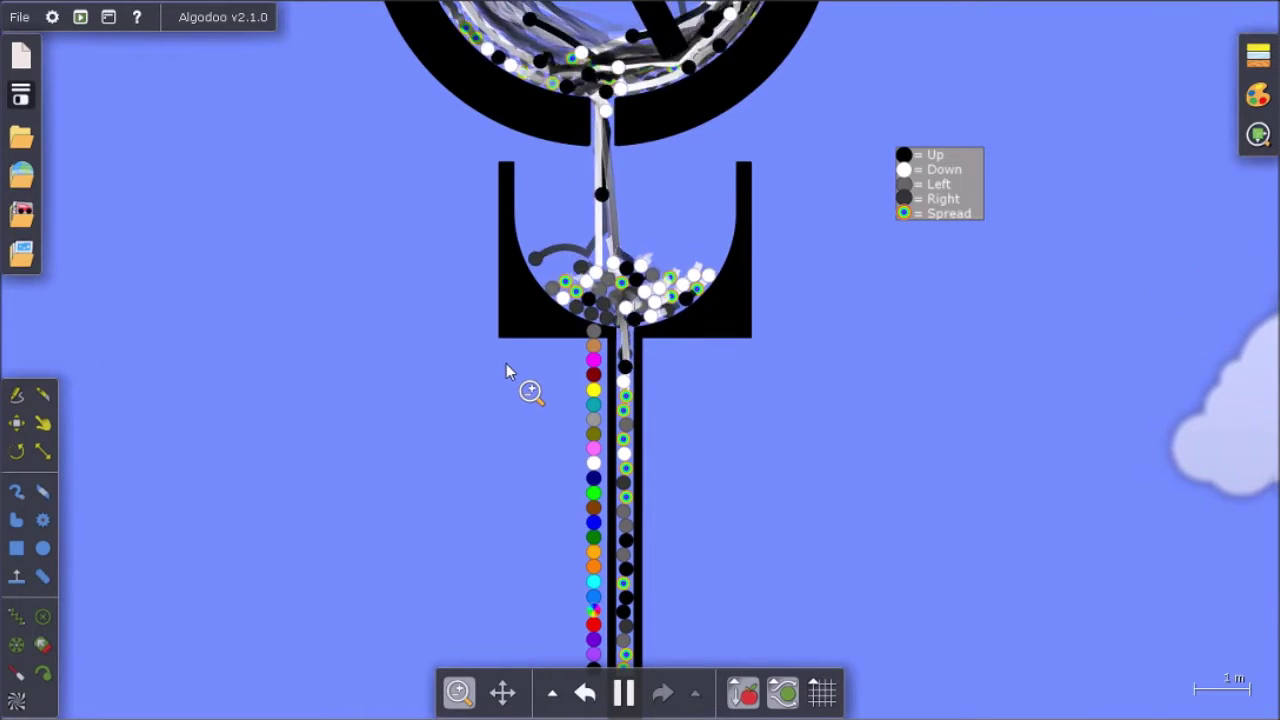
{"action": "left_click_drag", "start_coordinate": [493, 431], "coordinate": [469, 282]}
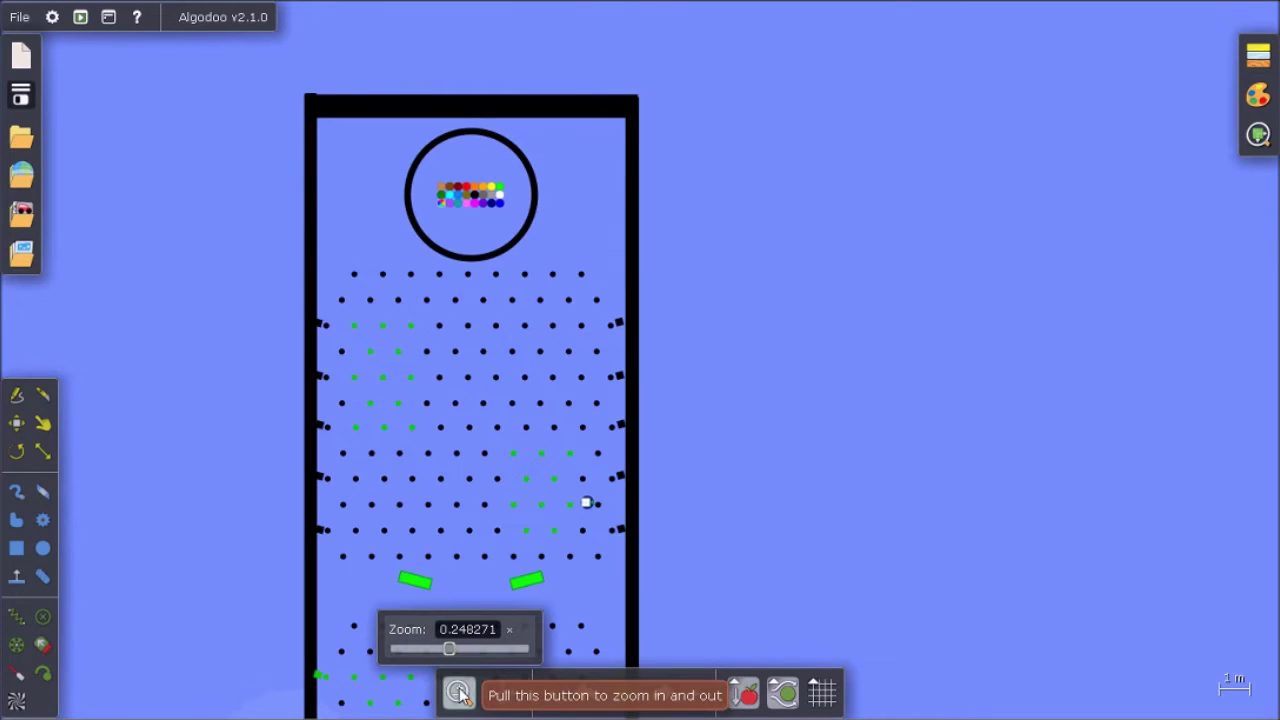
{"action": "left_click_drag", "start_coordinate": [460, 684], "coordinate": [478, 379]}
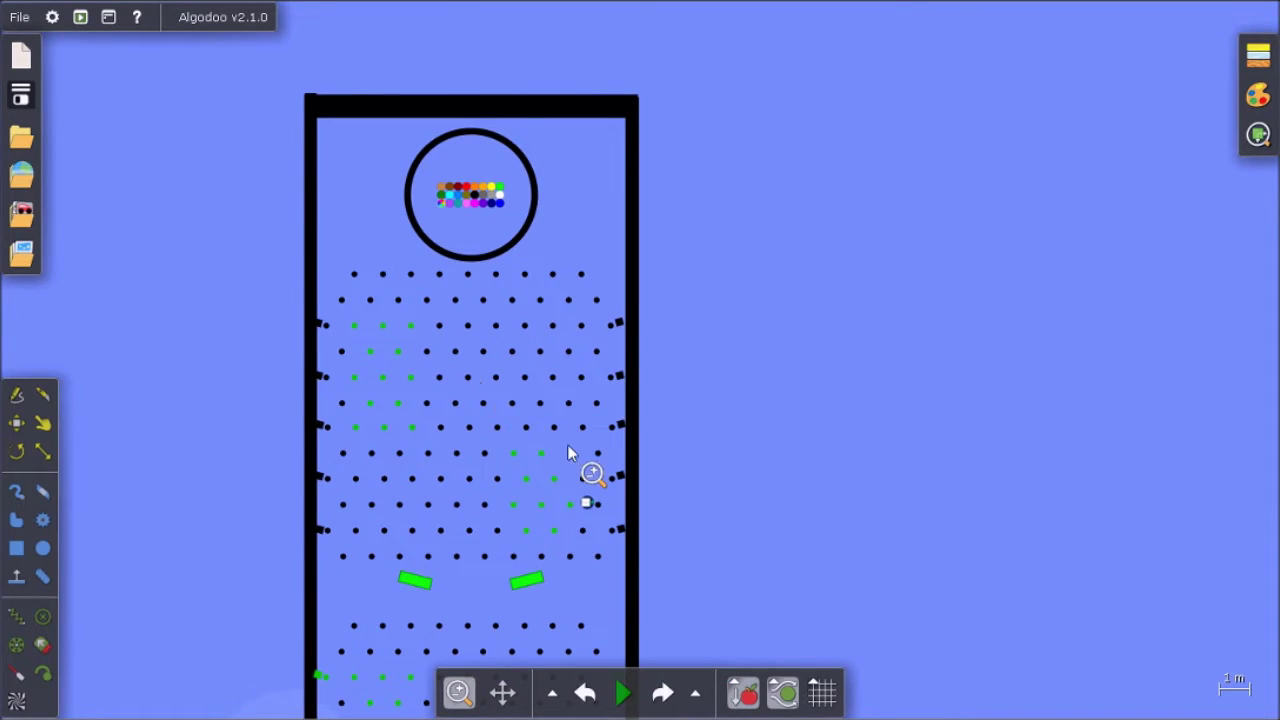
{"action": "left_click", "coordinate": [624, 692]}
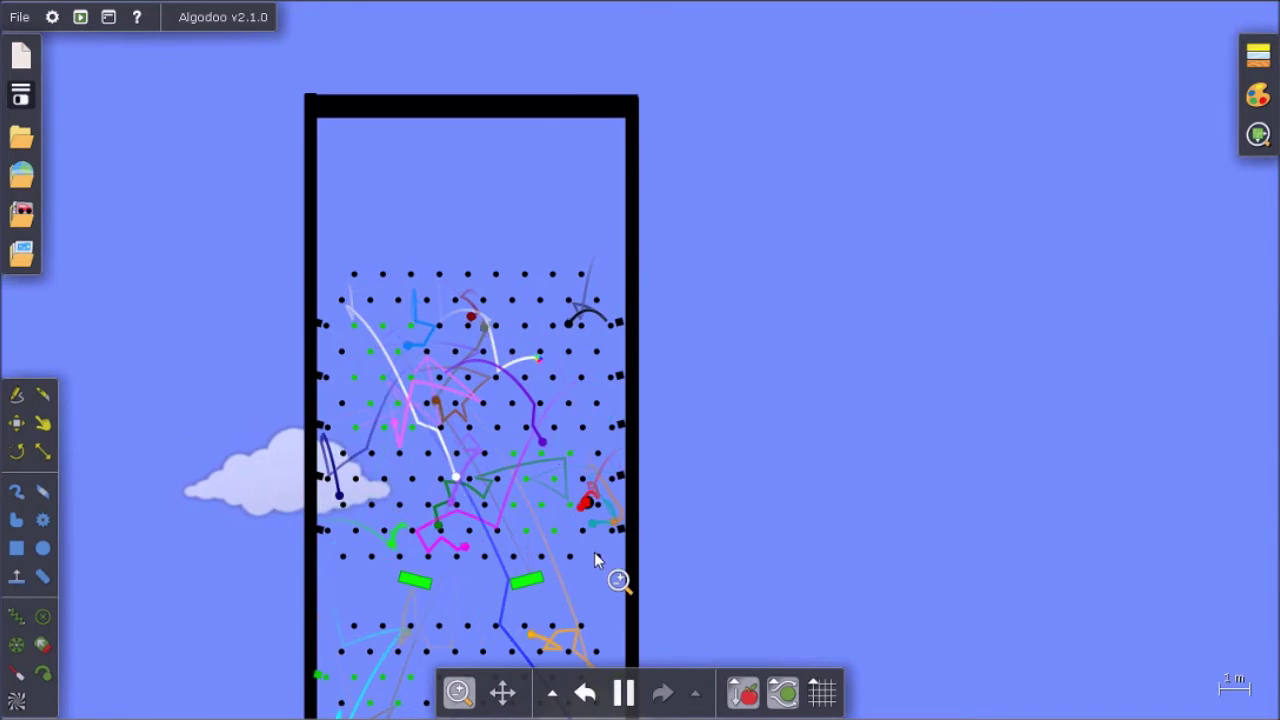
Follow the falling marbles down the pegboard to its lower section
{"action": "left_click_drag", "start_coordinate": [596, 574], "coordinate": [655, 124]}
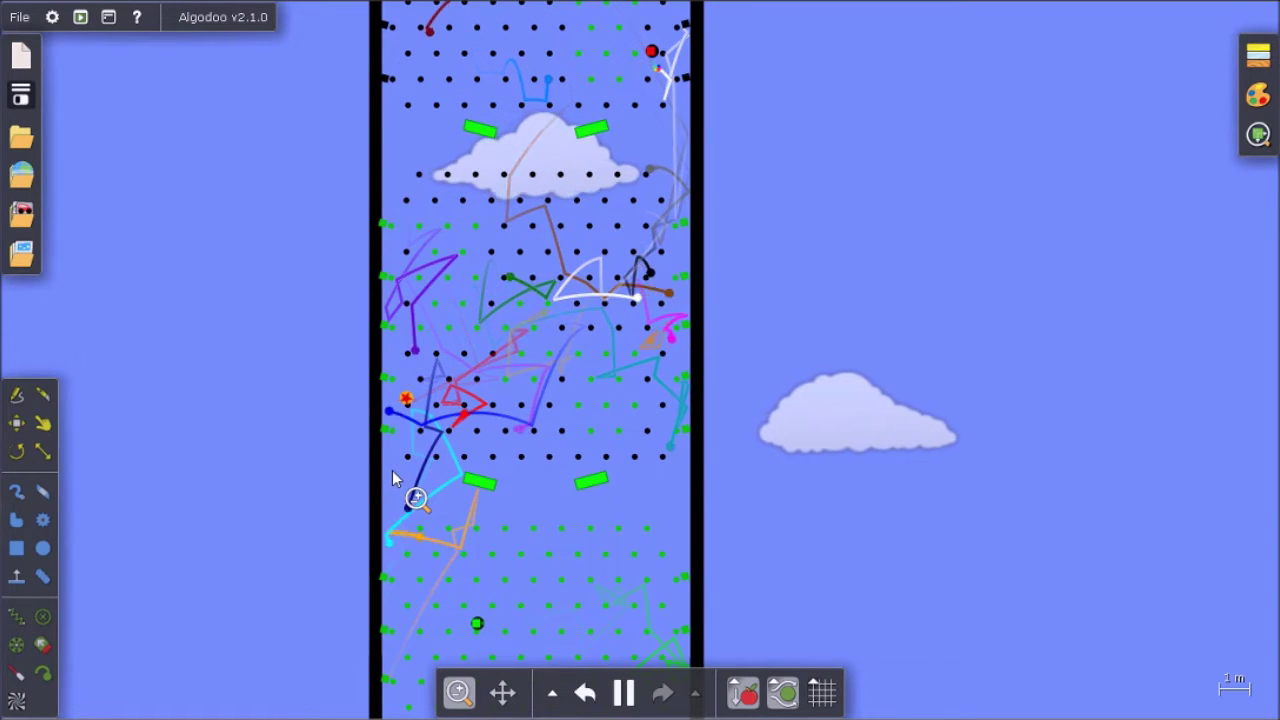
{"action": "left_click_drag", "start_coordinate": [390, 459], "coordinate": [420, 10]}
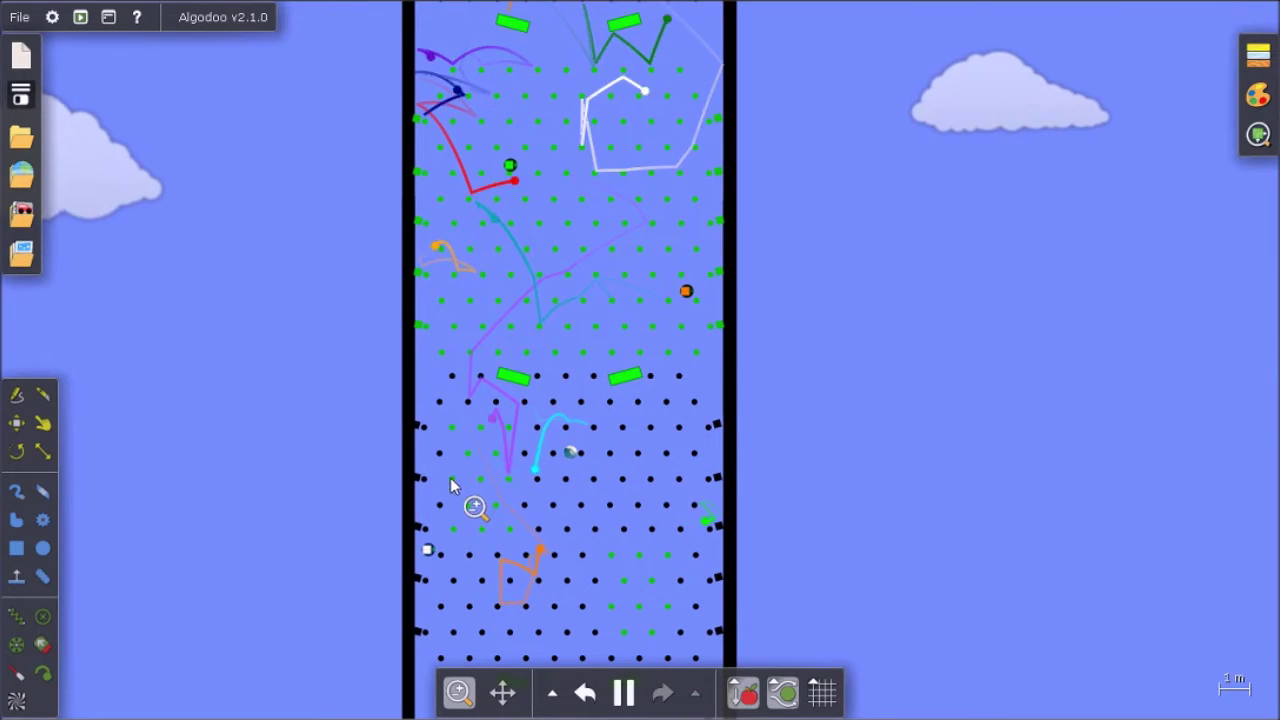
{"action": "left_click_drag", "start_coordinate": [437, 483], "coordinate": [512, 205]}
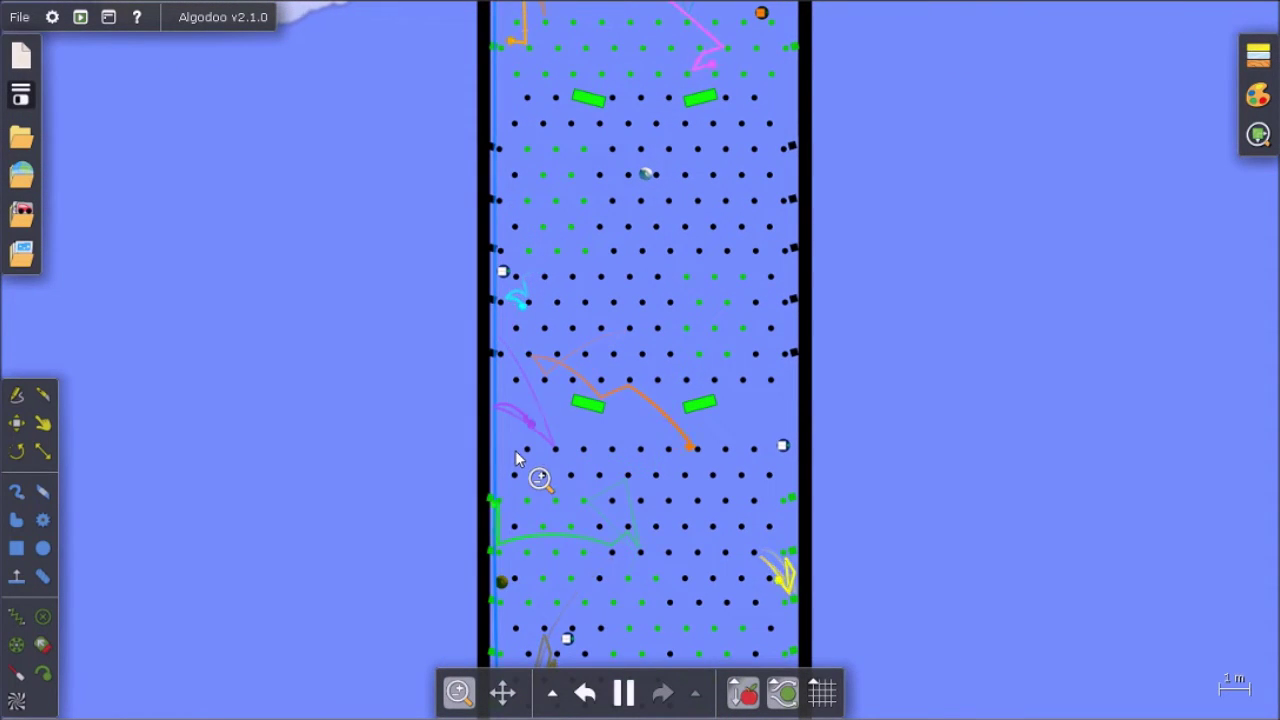
{"action": "left_click_drag", "start_coordinate": [515, 568], "coordinate": [343, 88]}
{"action": "left_click_drag", "start_coordinate": [352, 558], "coordinate": [139, 446]}
Frame the results leaderboard and open its text for editing
{"action": "scroll", "coordinate": [373, 544], "scroll_direction": "down", "scroll_amount": 3}
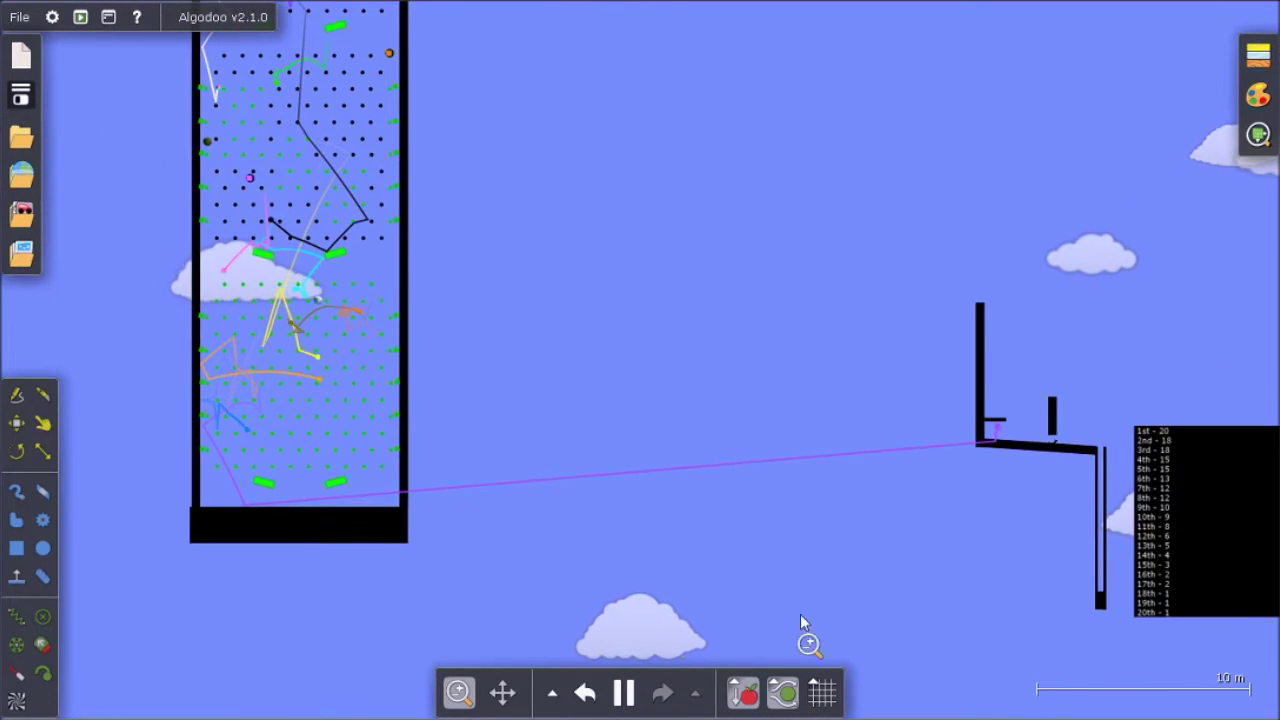
{"action": "left_click_drag", "start_coordinate": [815, 618], "coordinate": [382, 530]}
{"action": "scroll", "coordinate": [771, 429], "scroll_direction": "up", "scroll_amount": 3}
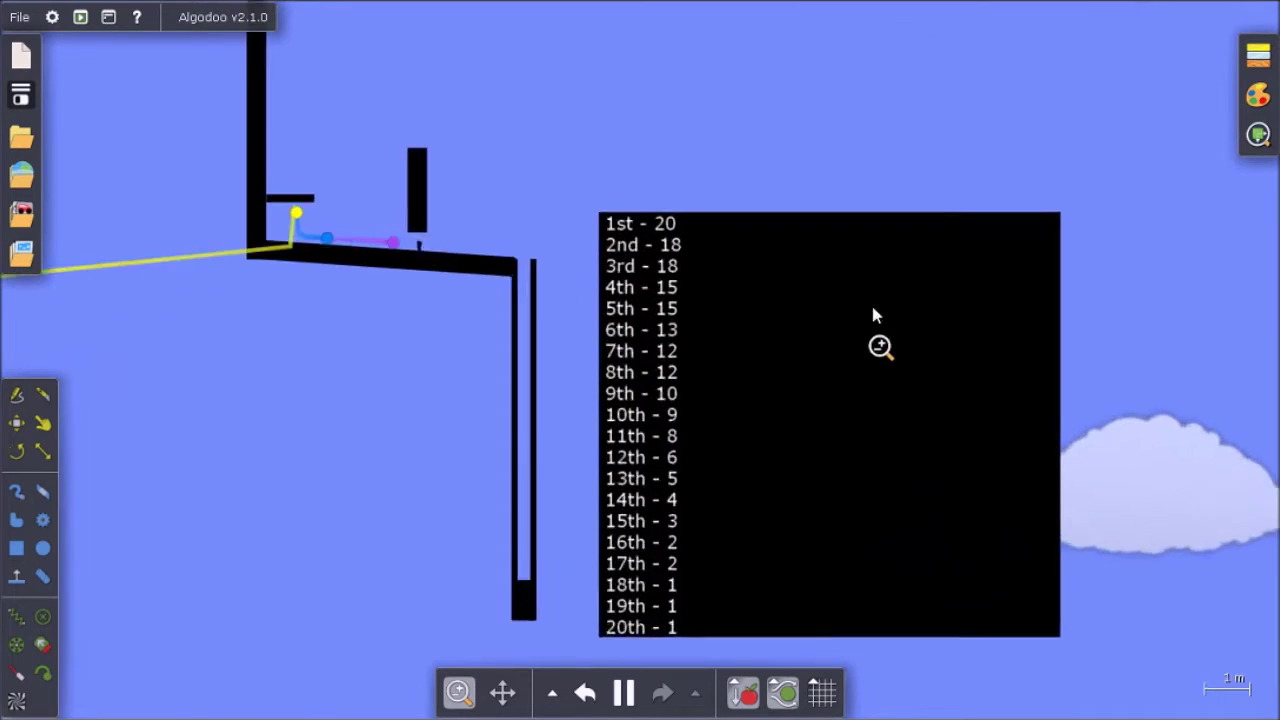
{"action": "left_click", "coordinate": [809, 508]}
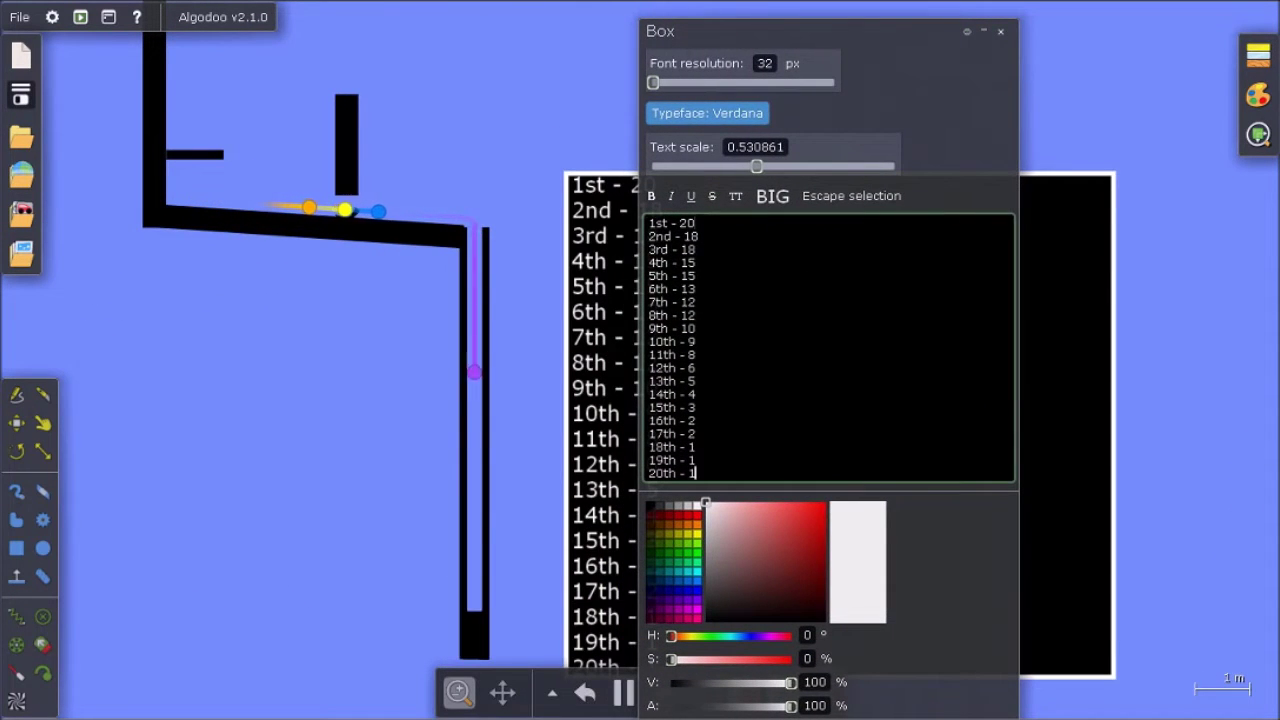
Enter Lavender for 1st place and Skyllo for 2nd on the leaderboard
{"action": "left_click", "coordinate": [700, 222]}
{"action": "type", "text": "LAVENDER"}
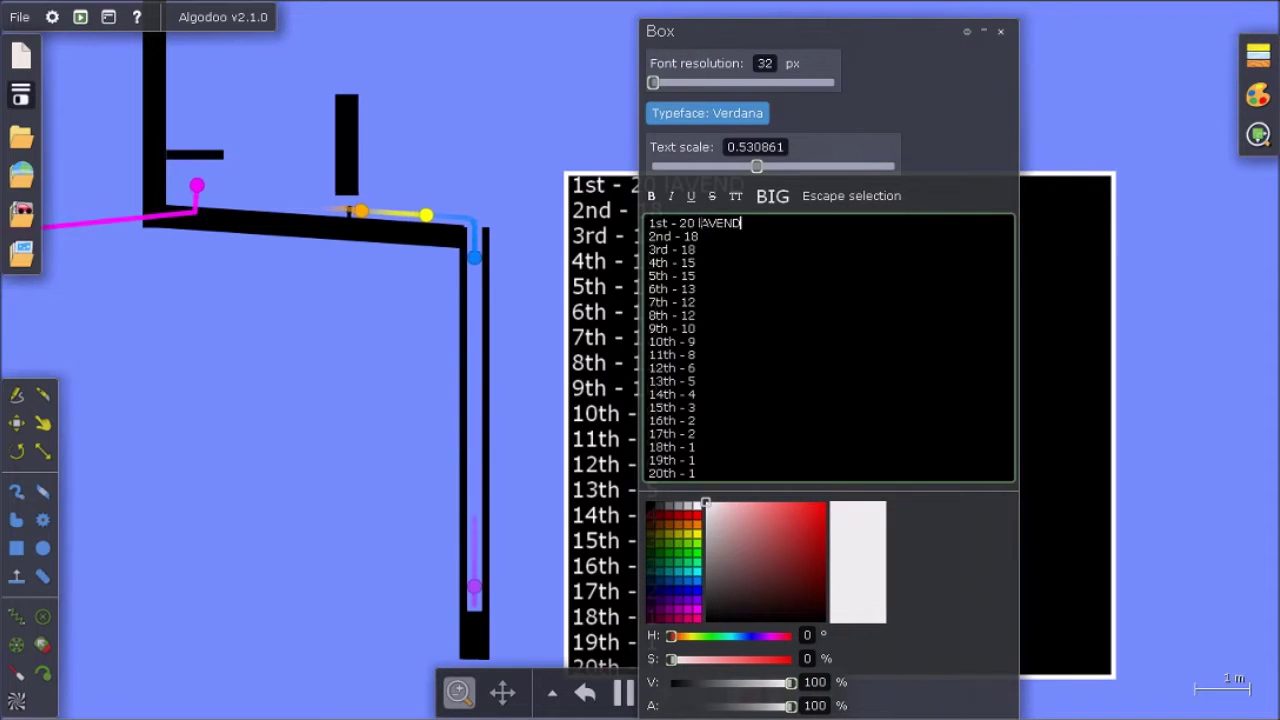
{"action": "key", "text": "BackSpace"}
{"action": "key", "text": "BackSpace"}
{"action": "key", "text": "BackSpace"}
{"action": "key", "text": "BackSpace"}
{"action": "key", "text": "BackSpace"}
{"action": "key", "text": "BackSpace"}
{"action": "key", "text": "BackSpace"}
{"action": "key", "text": "BackSpace"}
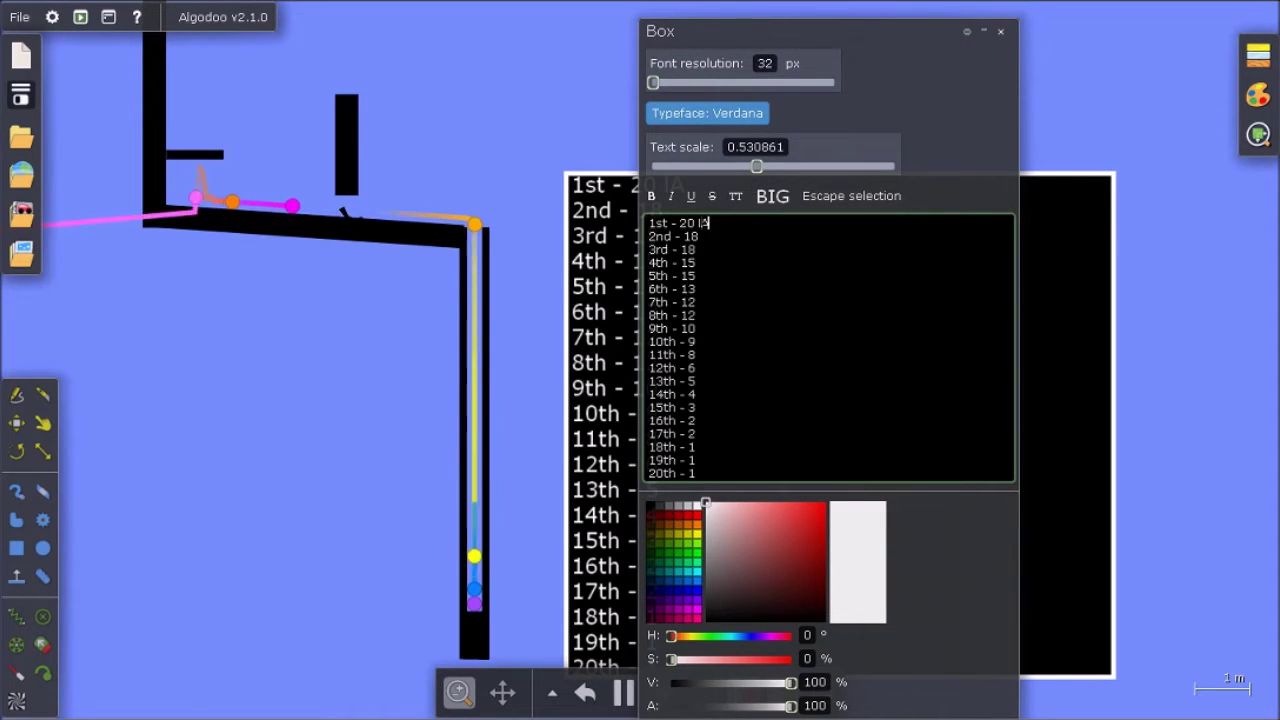
{"action": "type", "text": "Lavender"}
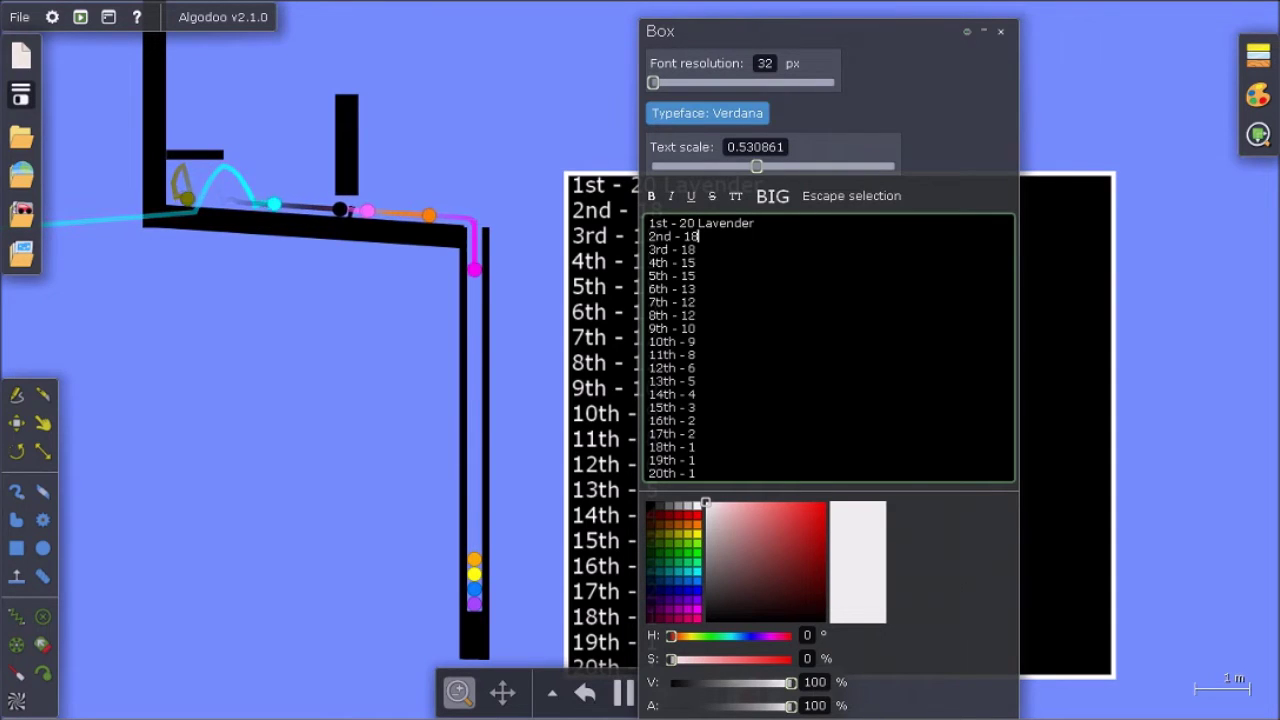
{"action": "left_click", "coordinate": [701, 236]}
{"action": "type", "text": "Sky"}
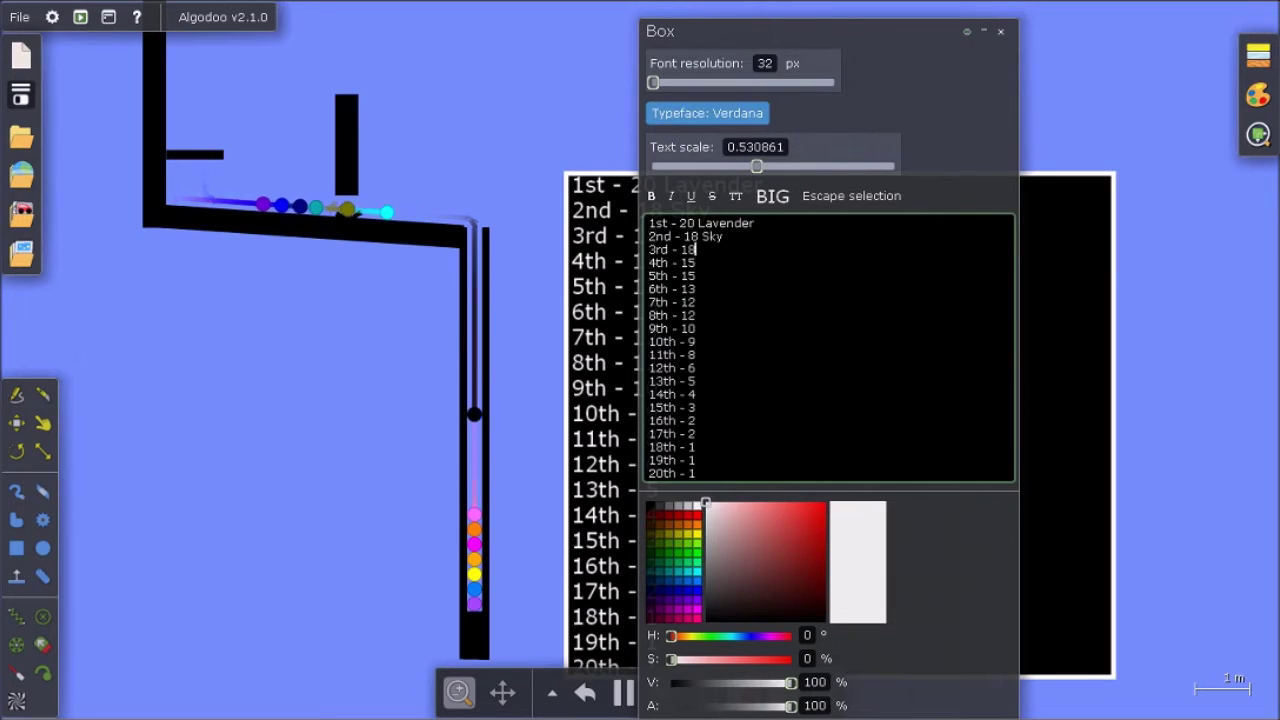
{"action": "type", "text": "llow"}
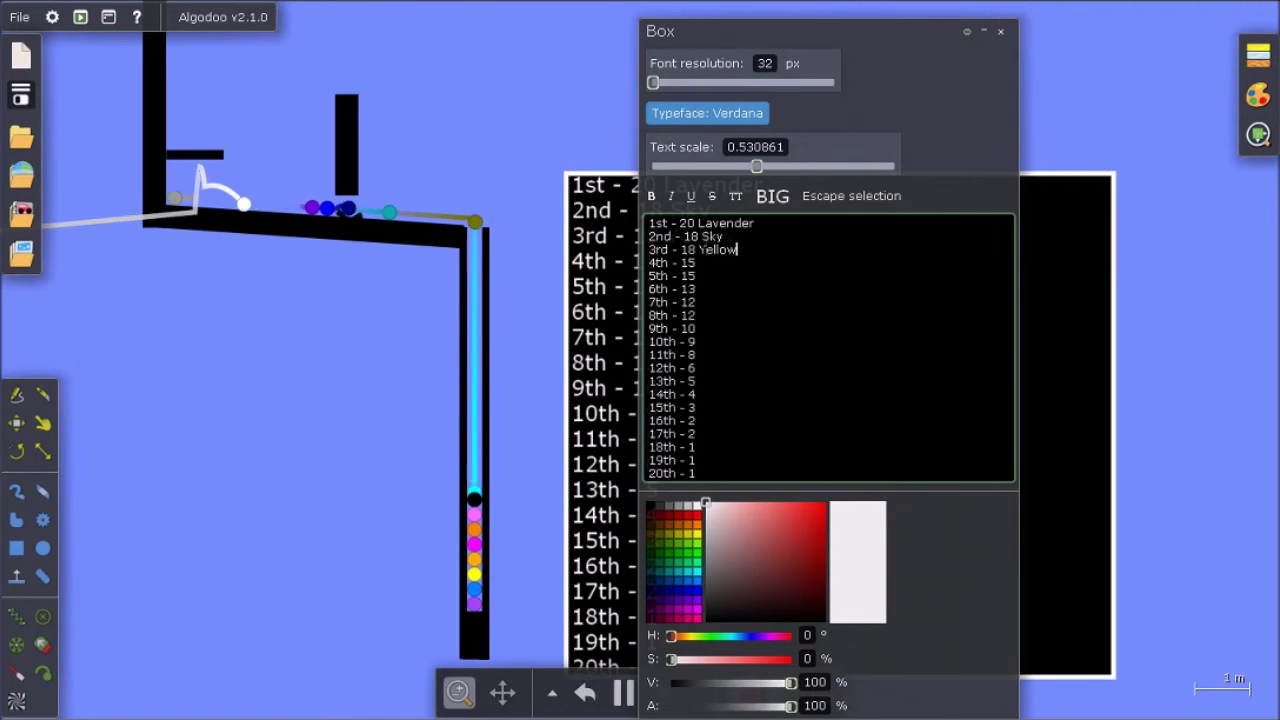
Fill in the lower places' colour names, including Black, Olive, Aqua and Navy
{"action": "left_click", "coordinate": [697, 262]}
{"action": "type", "text": "Go"}
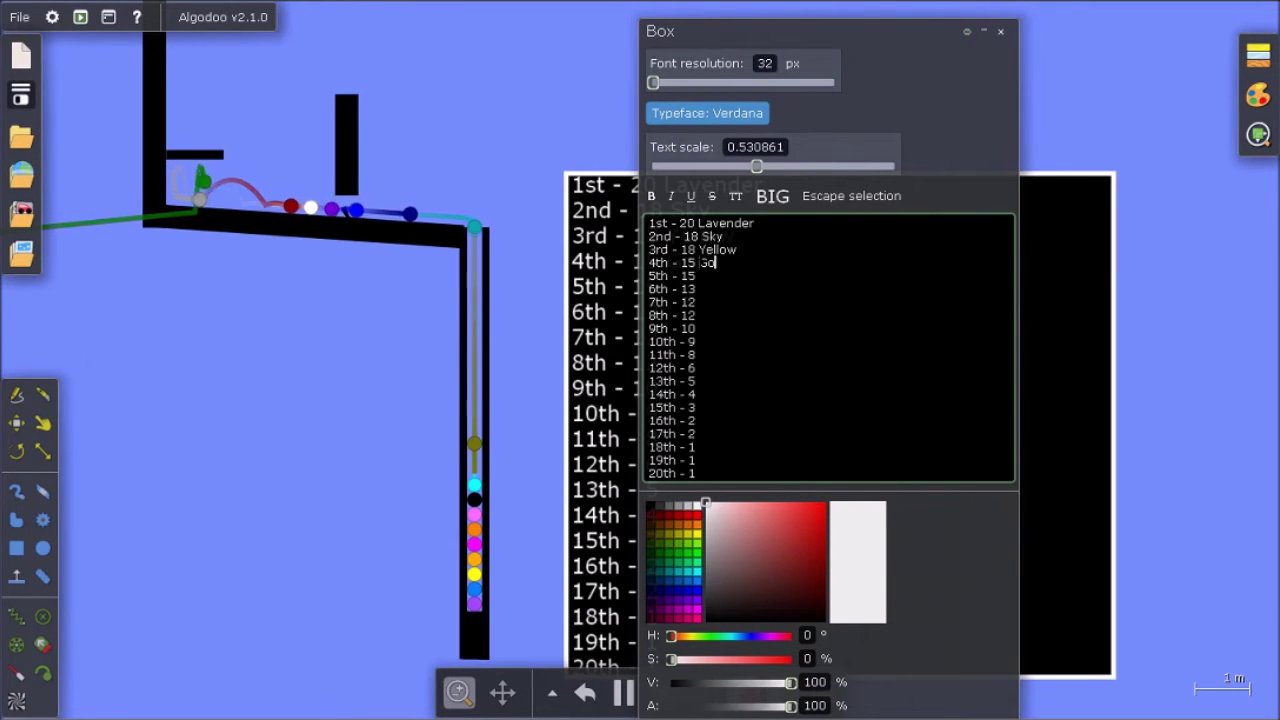
{"action": "type", "text": "ld"}
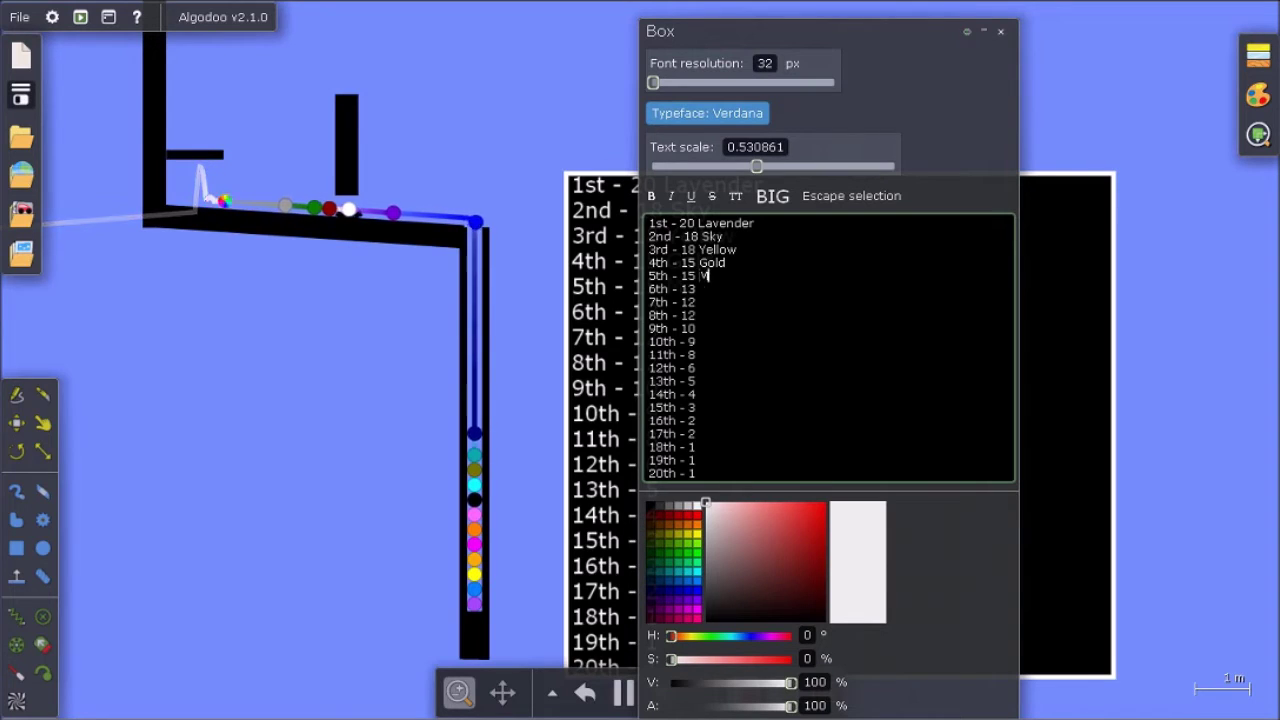
{"action": "type", "text": "agenta"}
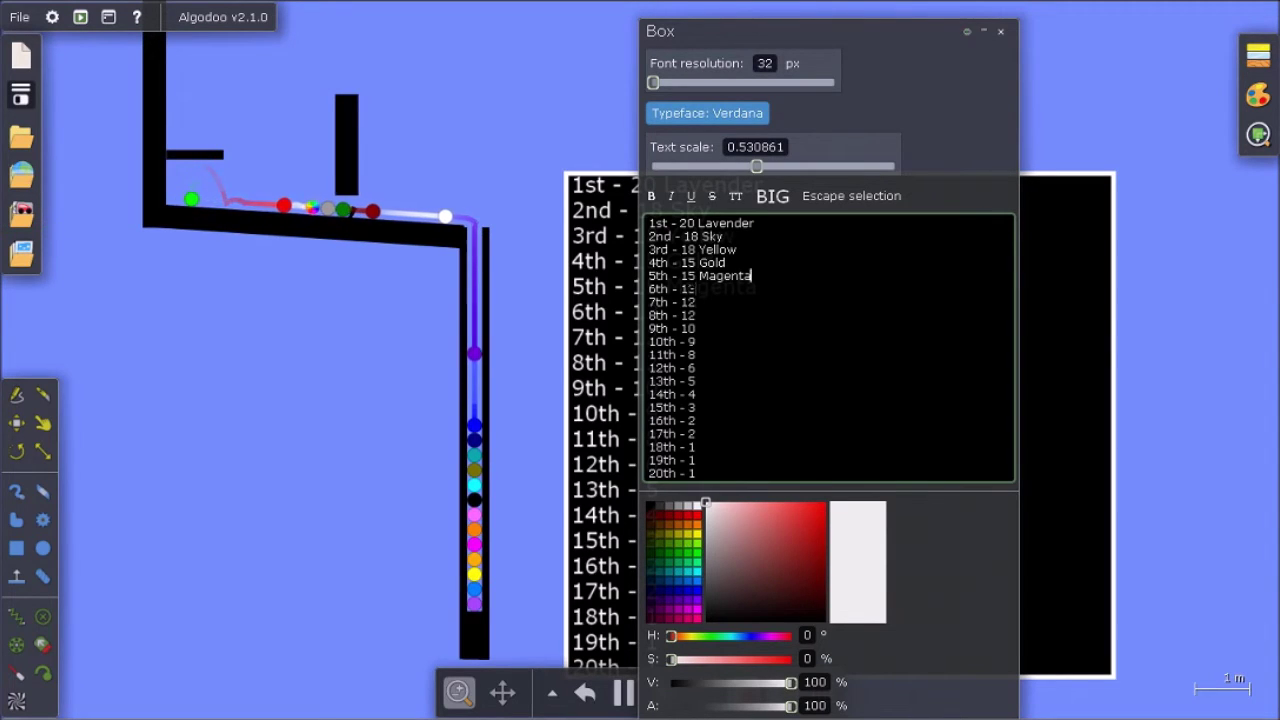
{"action": "type", "text": "rnage"}
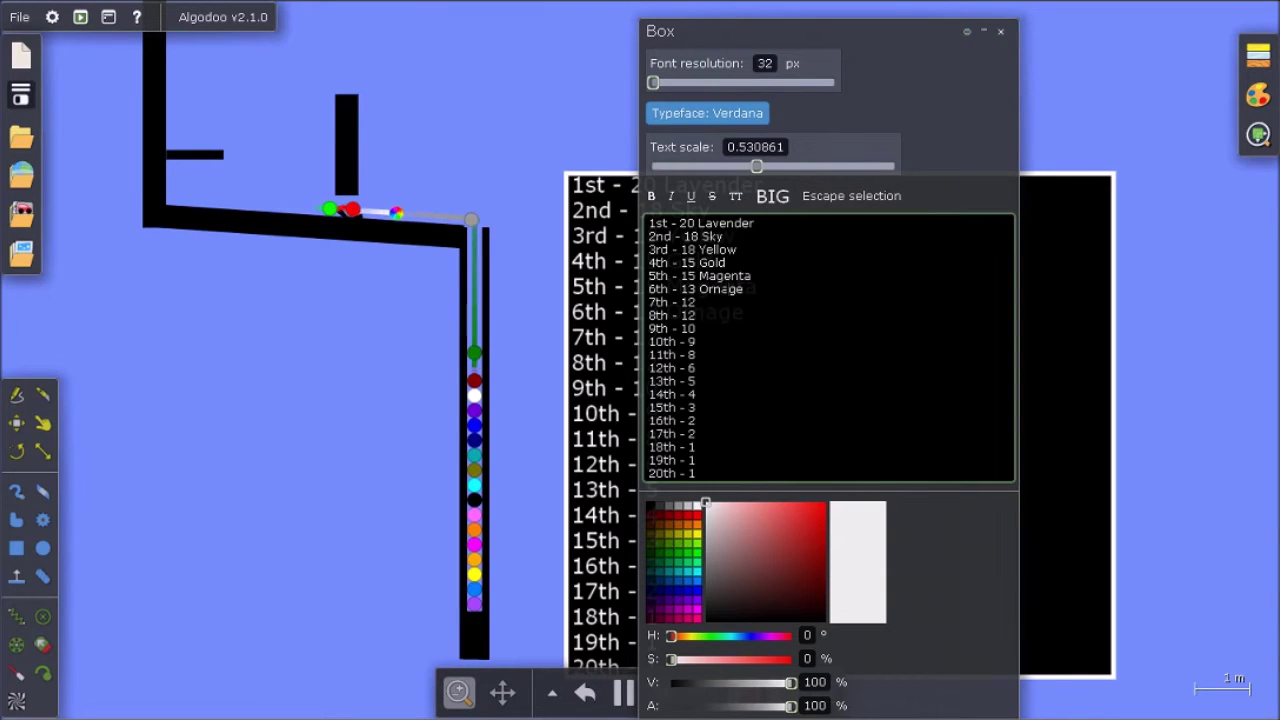
{"action": "key", "text": "BackSpace"}
{"action": "key", "text": "BackSpace"}
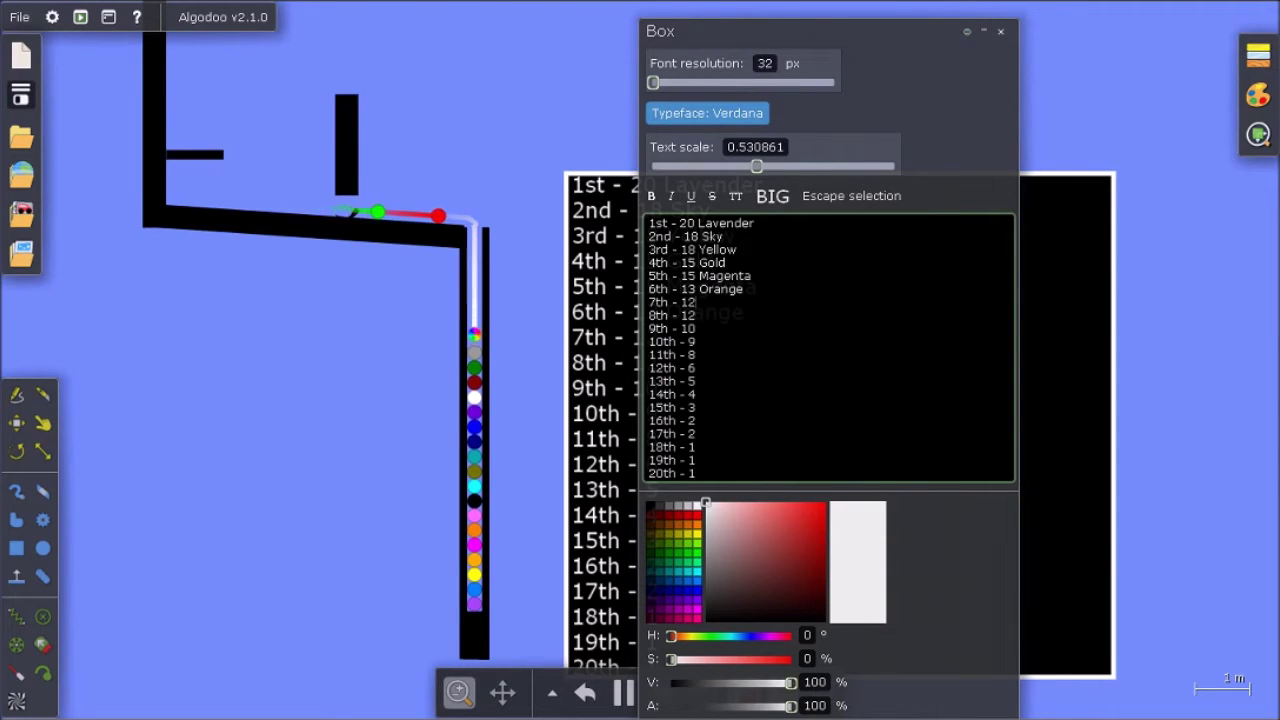
{"action": "left_click", "coordinate": [698, 302]}
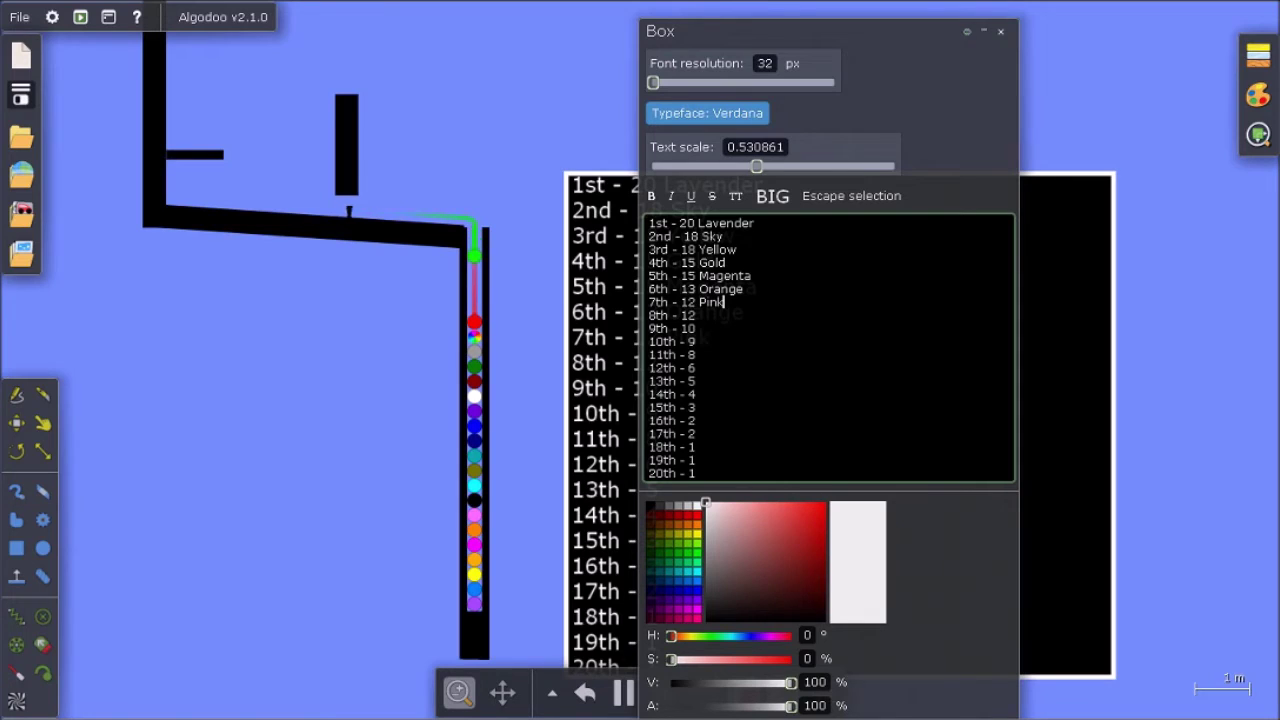
{"action": "type", "text": "lack"}
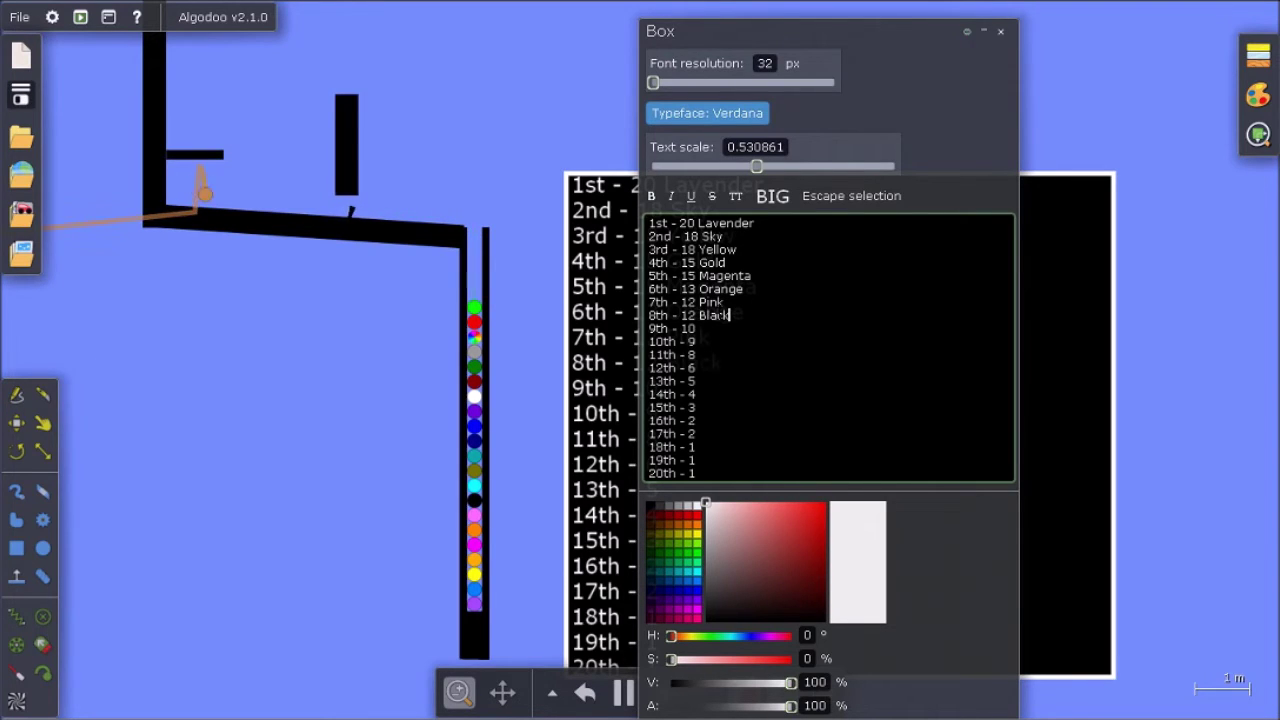
{"action": "key", "text": "Down"}
{"action": "type", "text": "Ol"}
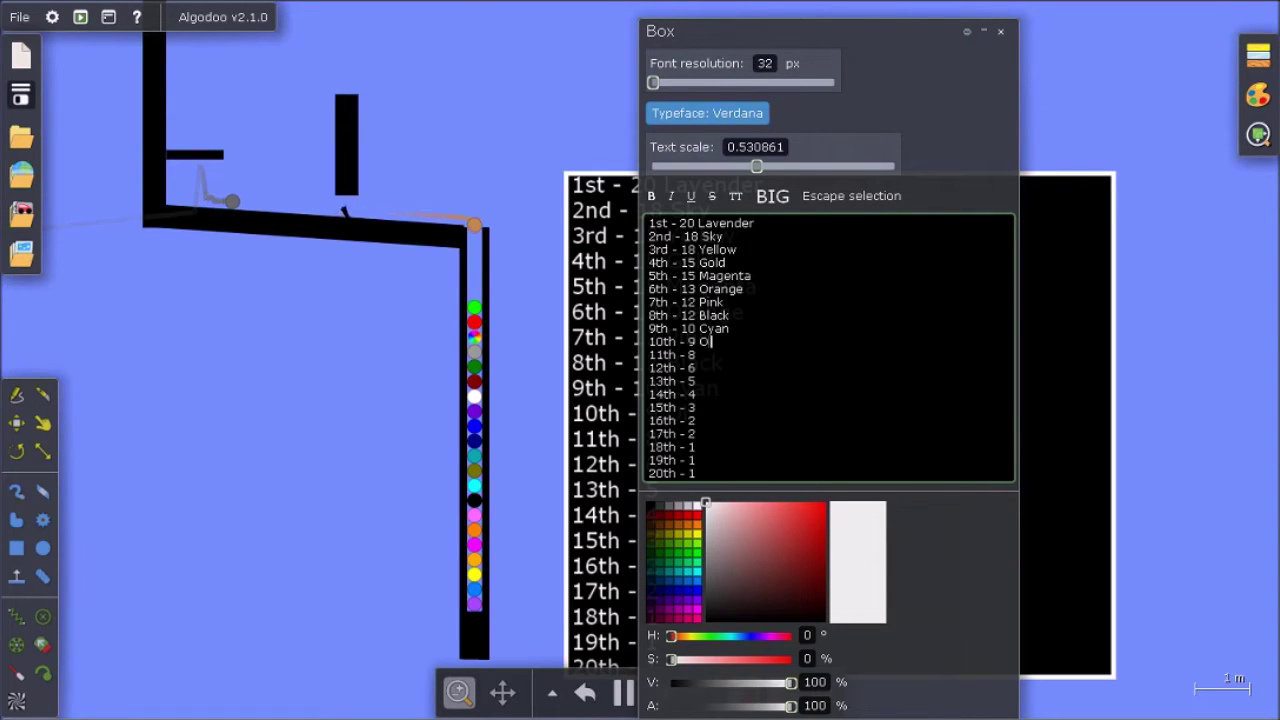
{"action": "type", "text": "ive"}
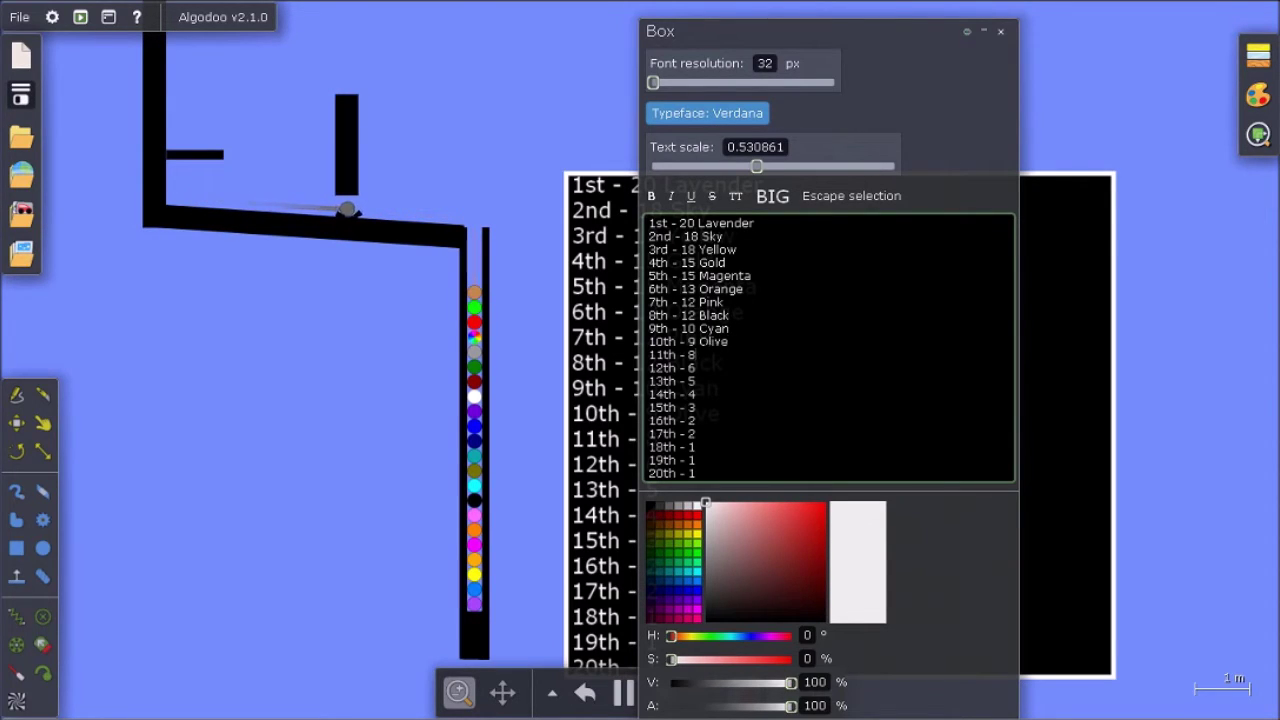
{"action": "type", "text": "qua"}
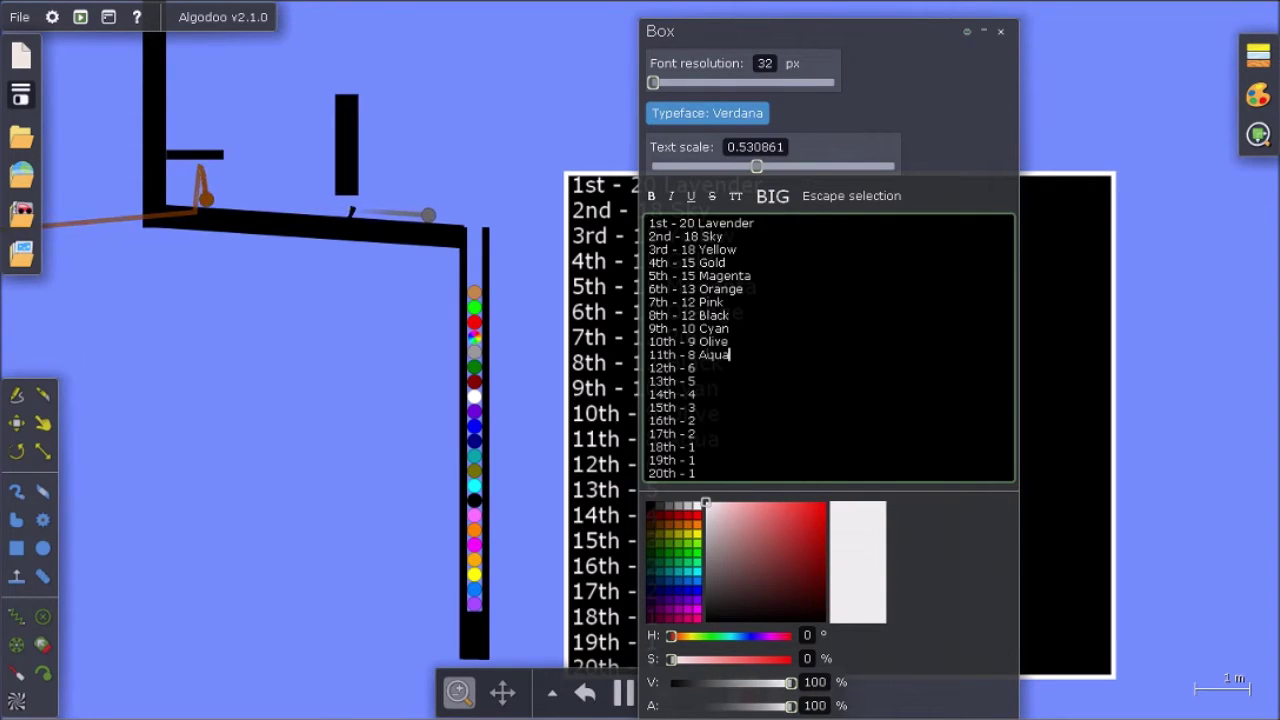
{"action": "type", "text": " Navy"}
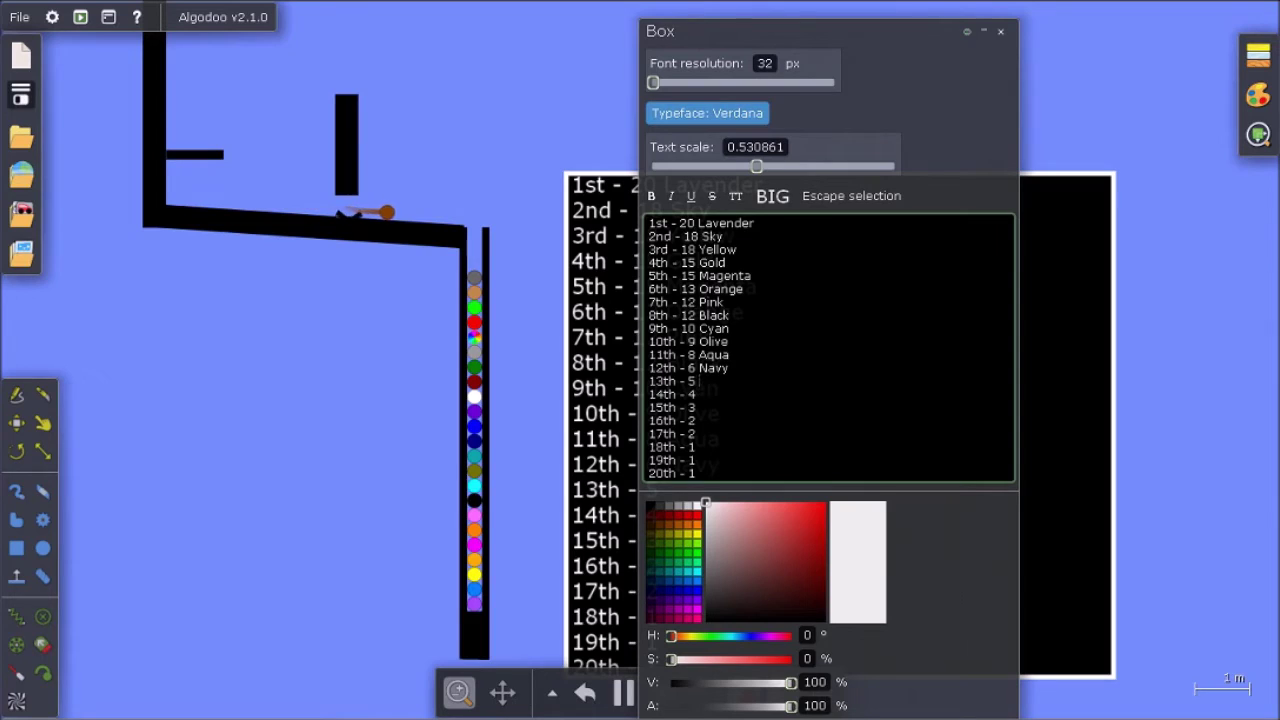
{"action": "type", "text": " Blue"}
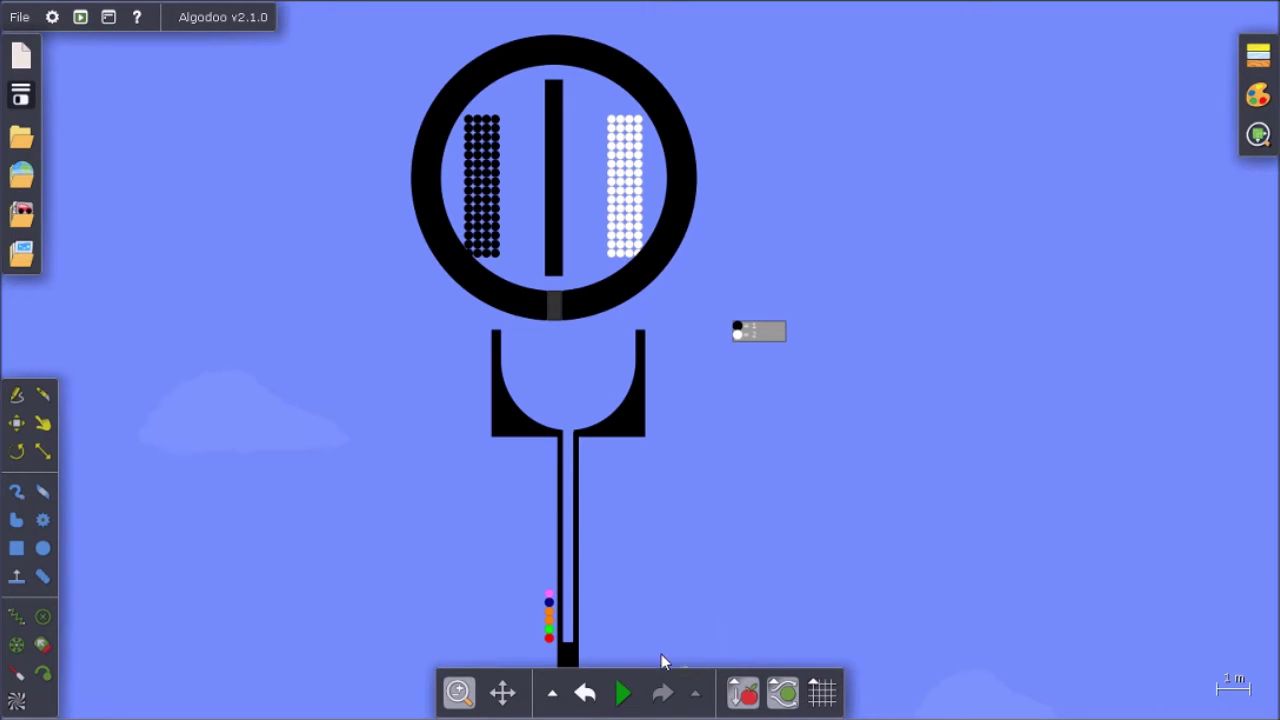
Run the drum, zooming and panning to follow the black and white marbles into the tube
{"action": "left_click", "coordinate": [622, 693]}
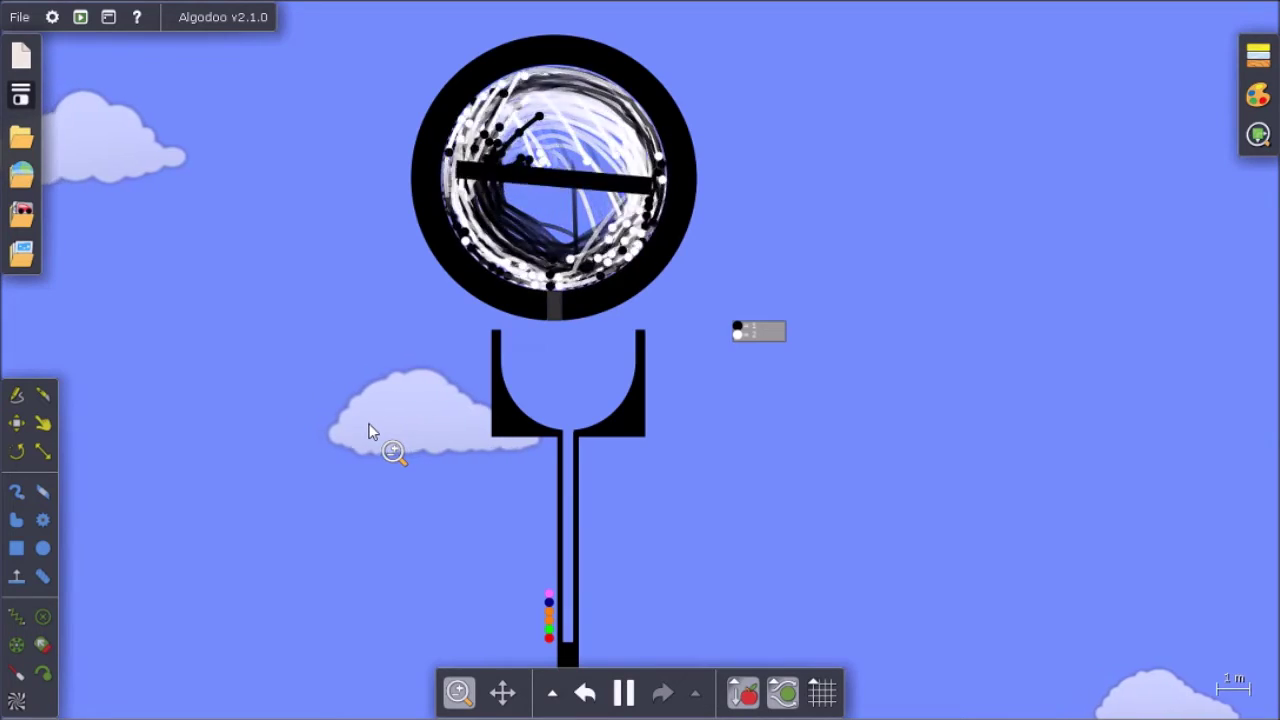
{"action": "scroll", "coordinate": [450, 480], "scroll_direction": "up", "scroll_amount": 3}
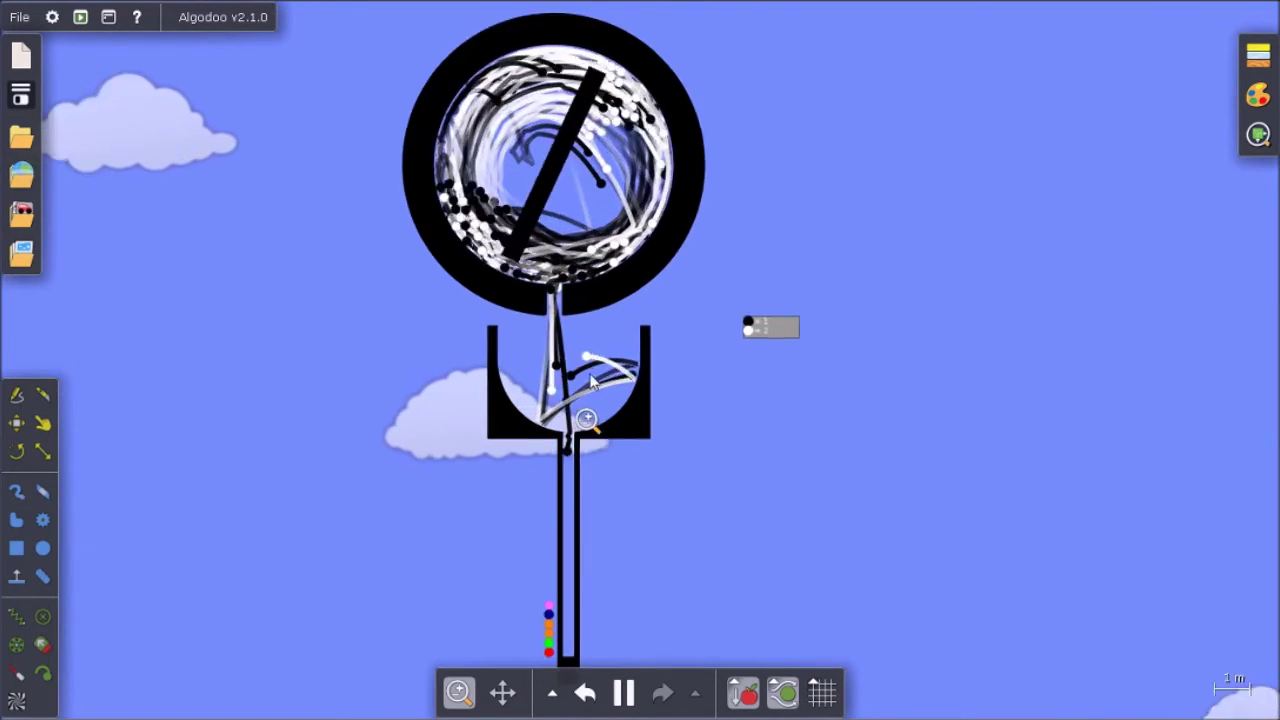
{"action": "left_click_drag", "start_coordinate": [487, 532], "coordinate": [445, 286]}
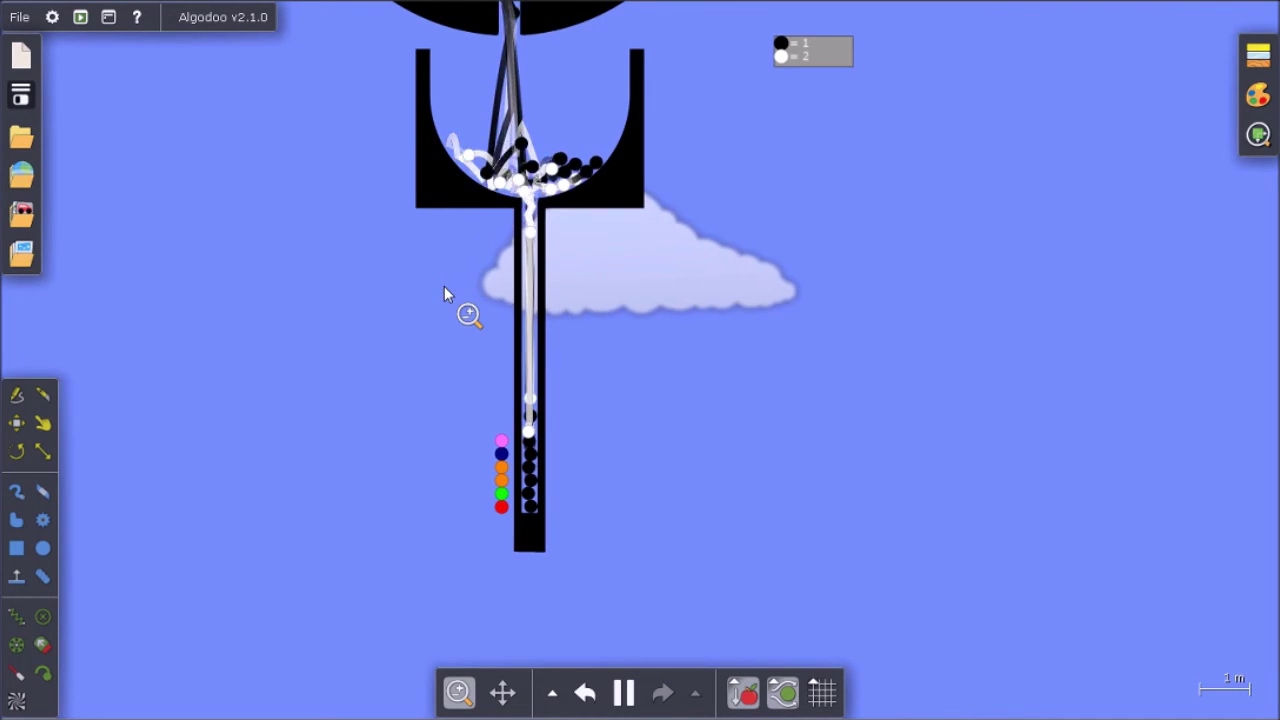
{"action": "scroll", "coordinate": [527, 518], "scroll_direction": "up", "scroll_amount": 5}
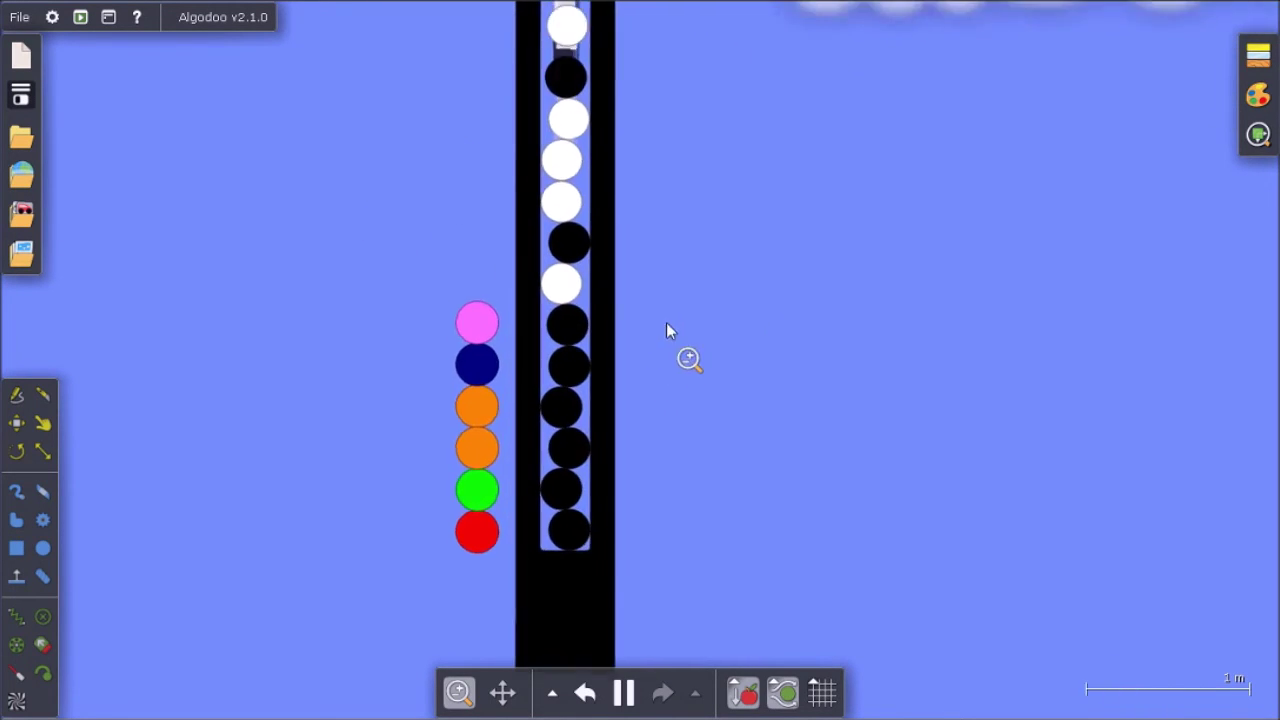
{"action": "left_click_drag", "start_coordinate": [806, 327], "coordinate": [786, 207]}
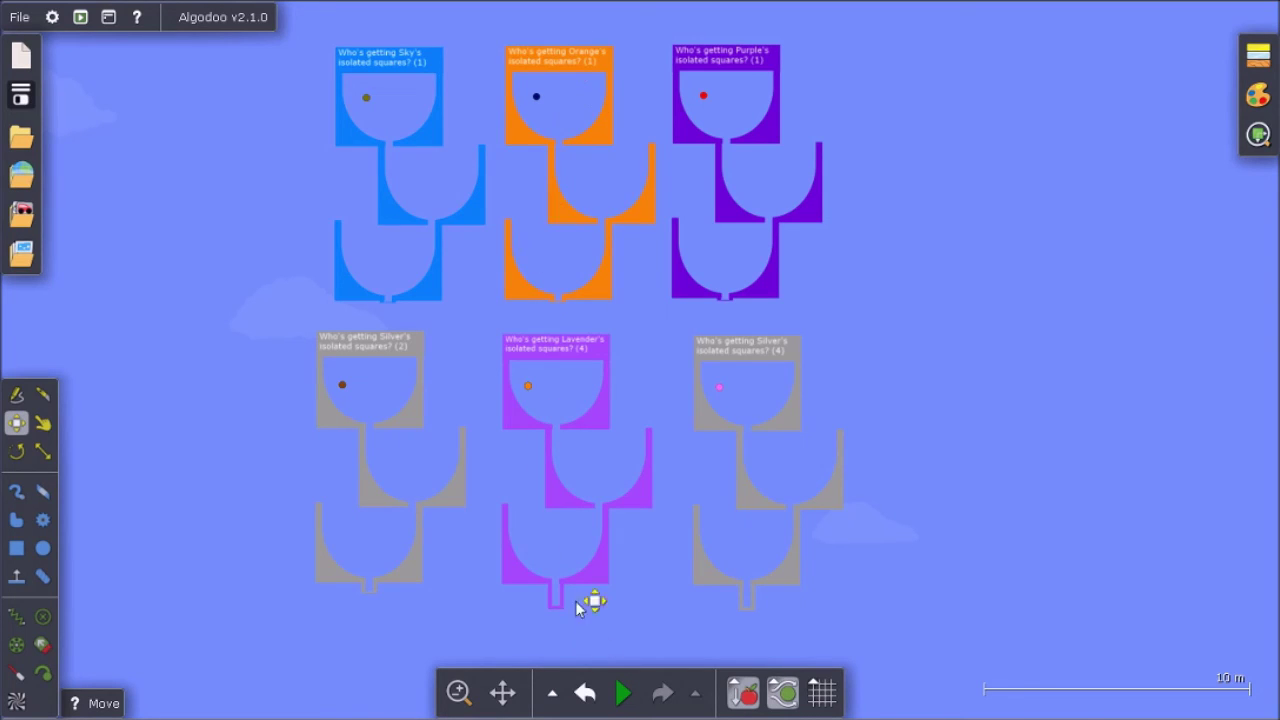
Start the cup-drop simulation and zoom in slightly to watch the marbles settle in the cups
{"action": "left_click", "coordinate": [620, 706]}
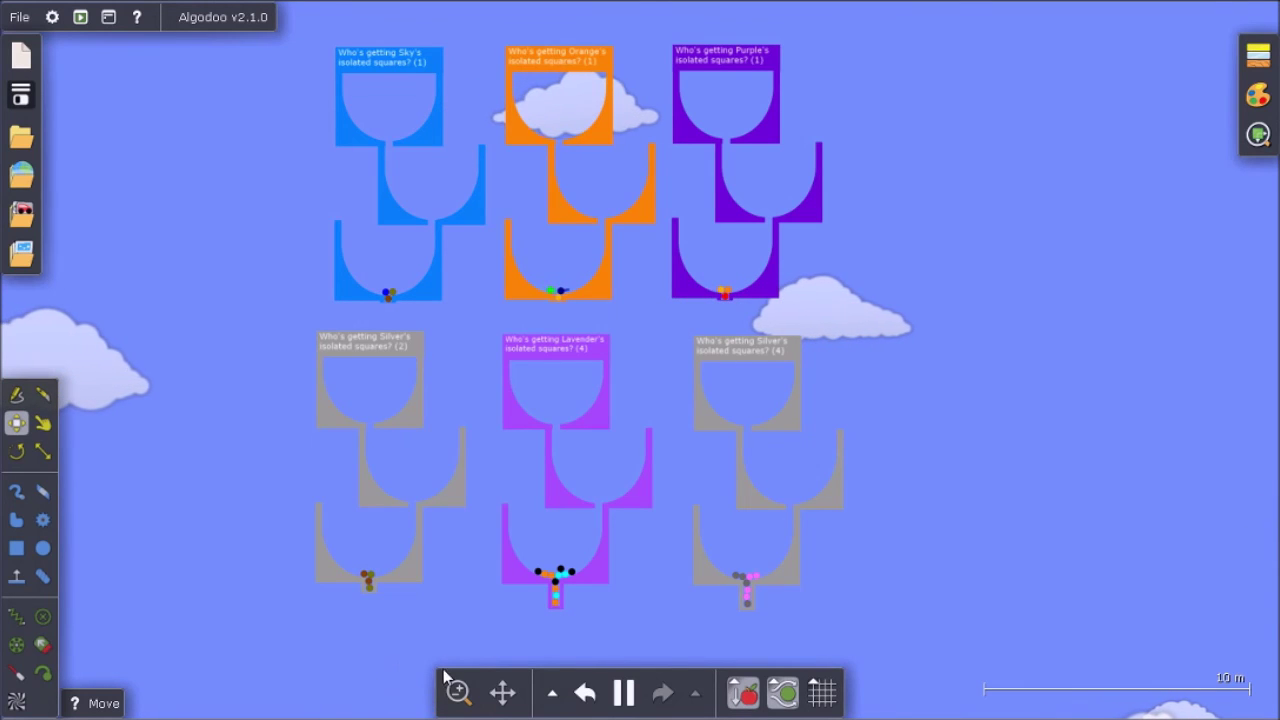
{"action": "left_click_drag", "start_coordinate": [447, 677], "coordinate": [426, 643]}
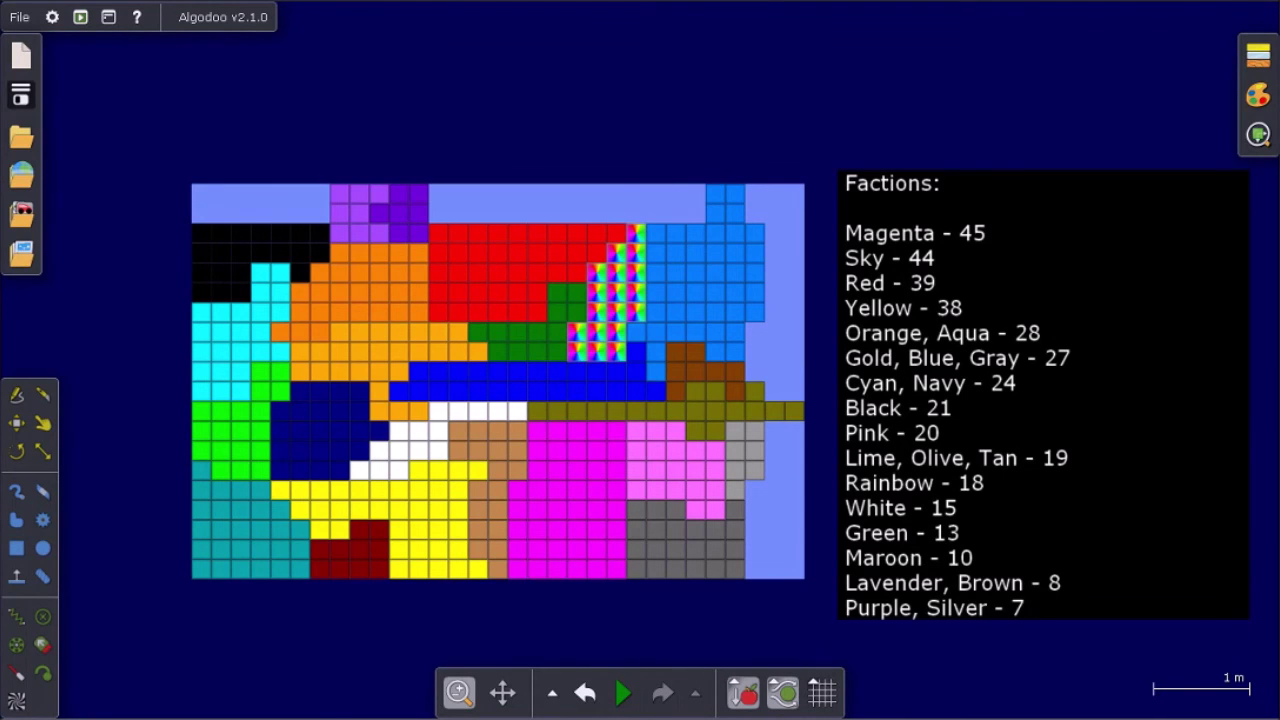